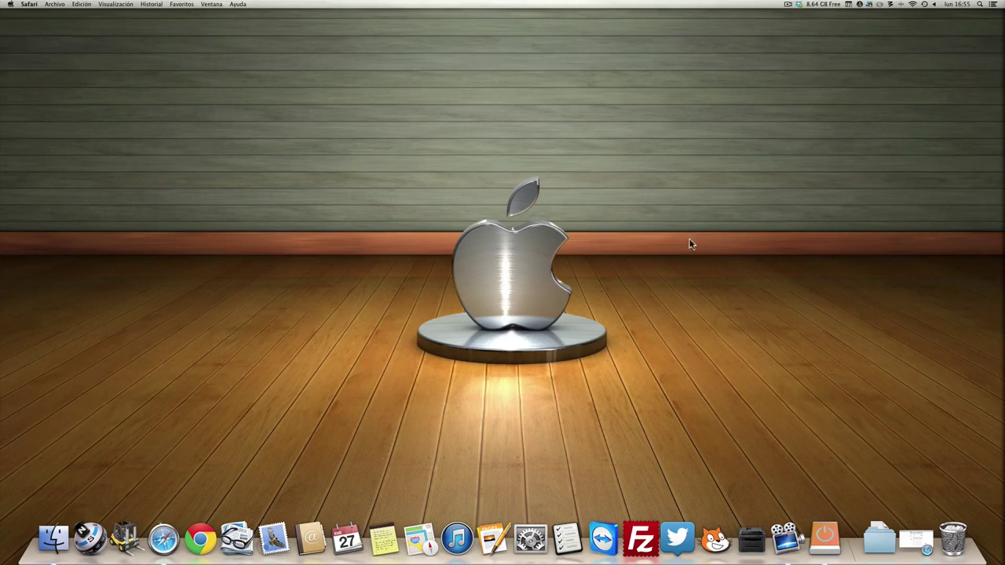
# Step: Open Safari and look through the QNAP TS-212 downloads page as far as the Utility section
pyautogui.click(164, 538)
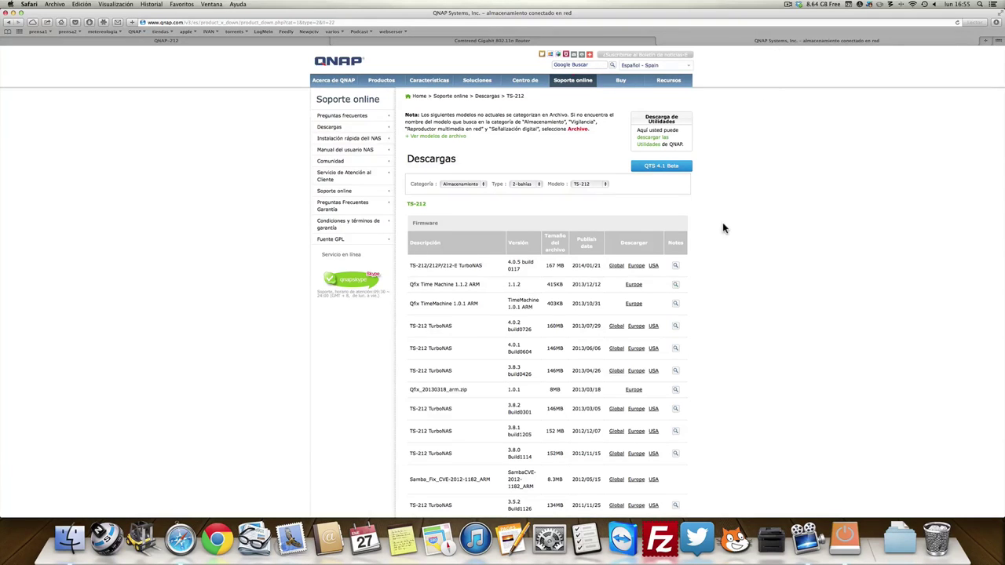
pyautogui.scroll(-3, 723, 226)
pyautogui.scroll(-15, 723, 227)
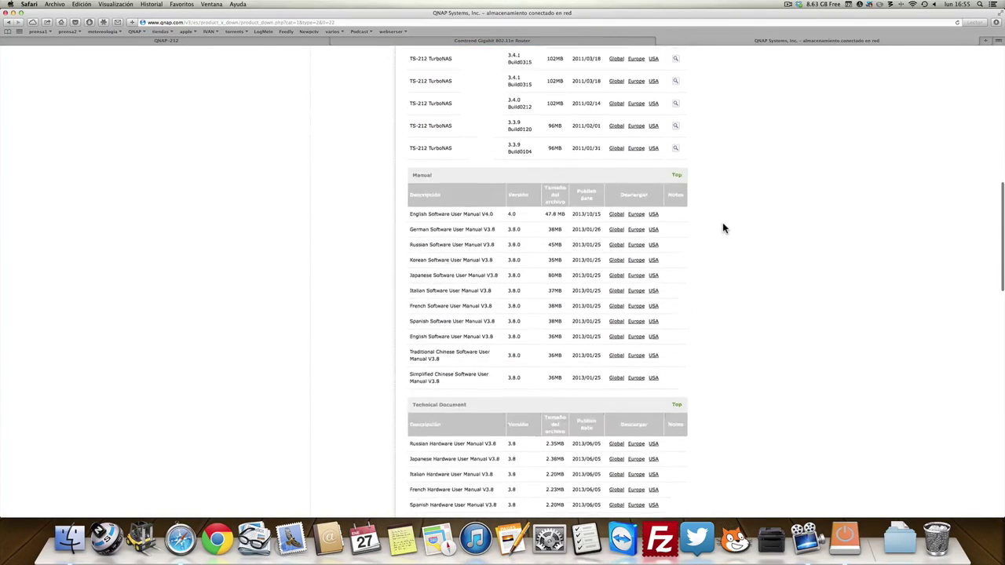
pyautogui.scroll(-15, 723, 227)
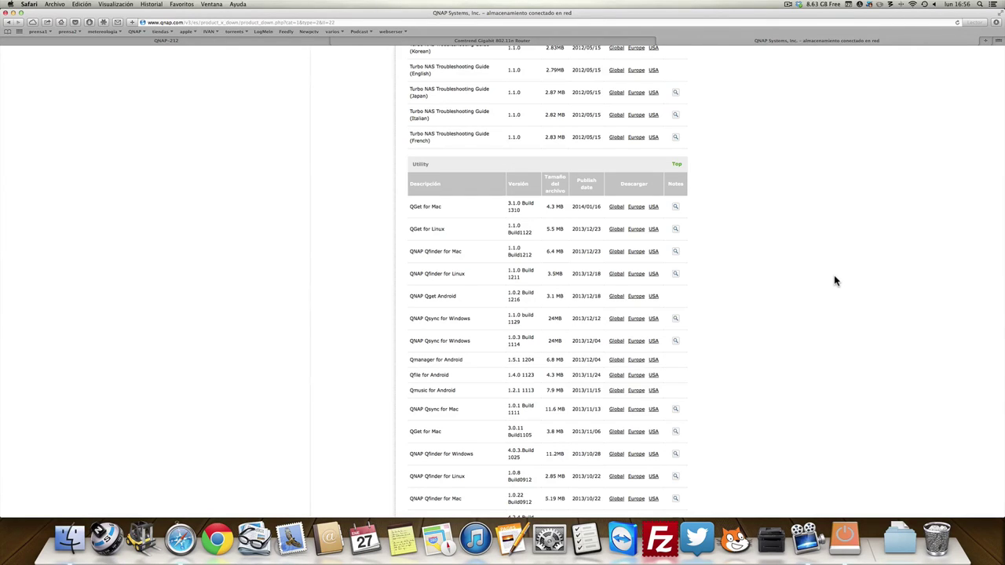
# Step: Launch QNAP Qfinder to look up the NAS on the local network, and close its window
pyautogui.press('super+space')
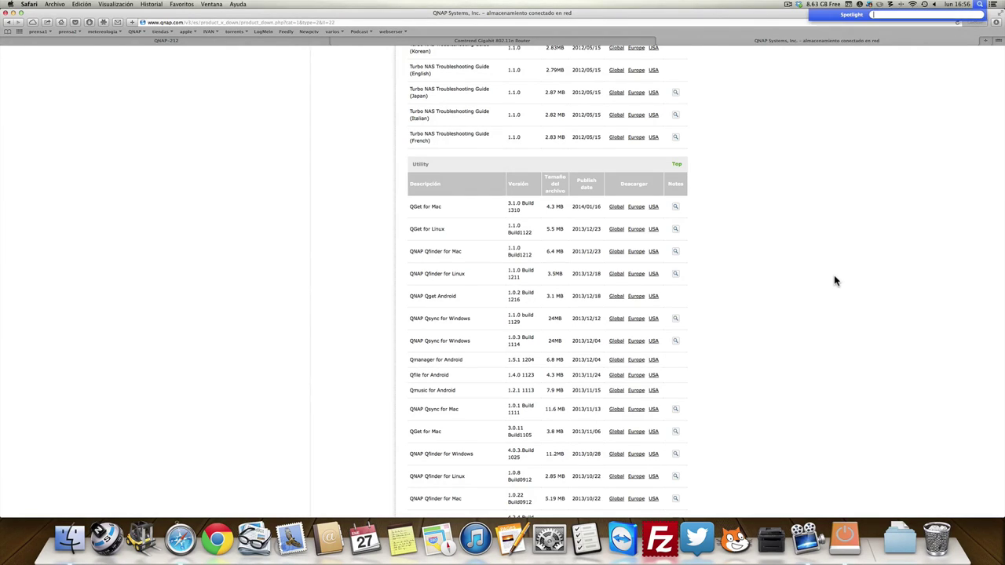
pyautogui.write('qfinder')
pyautogui.press('Return')
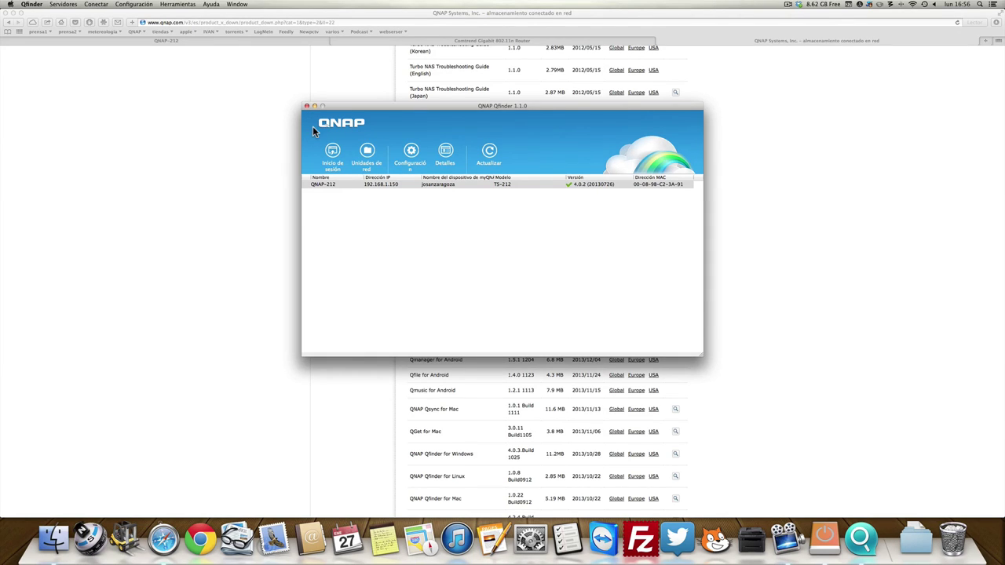
pyautogui.click(307, 106)
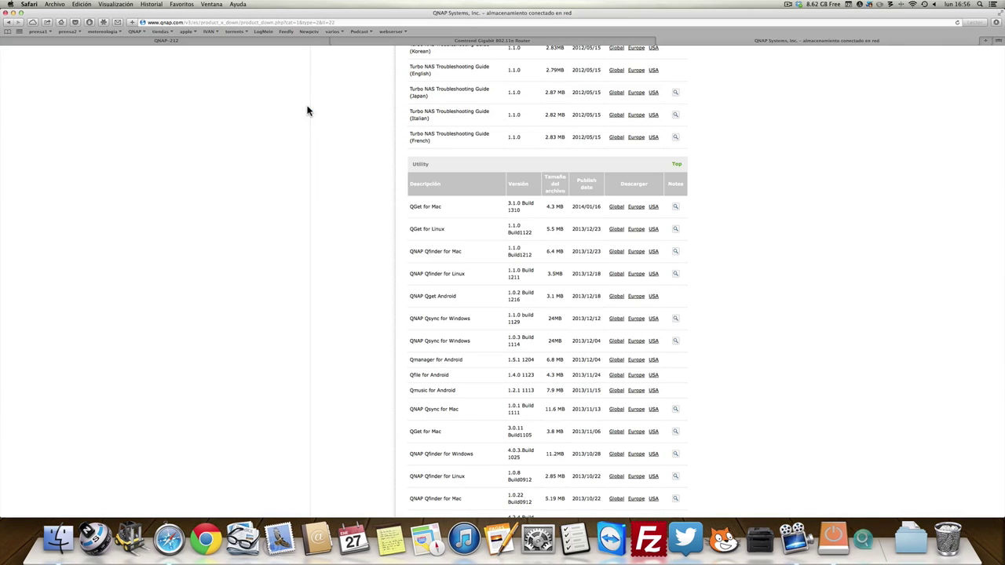
# Step: Switch to the QNAP-212 administration page and open the general settings in the Control Panel
pyautogui.click(427, 40)
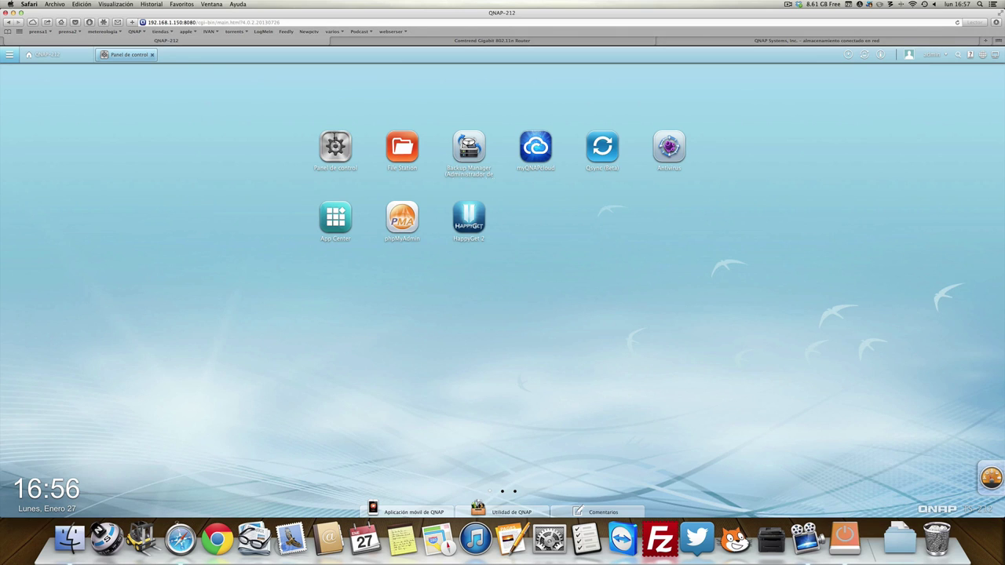
pyautogui.click(334, 140)
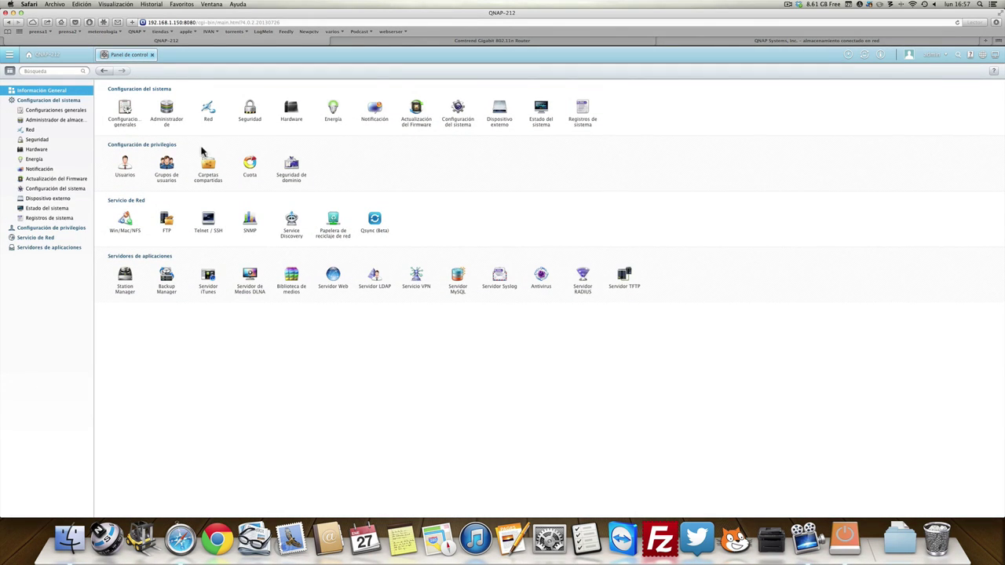
pyautogui.click(129, 120)
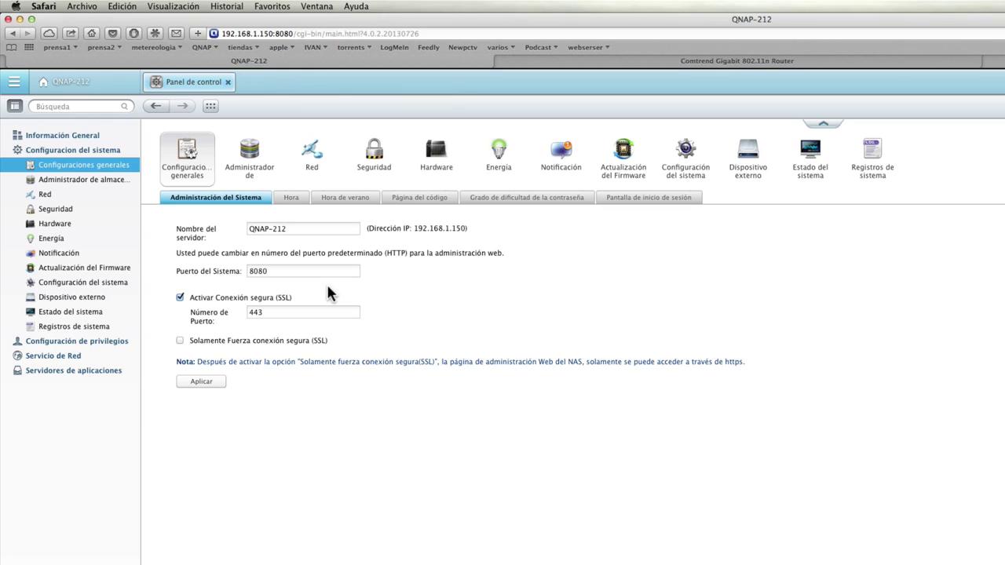
# Step: Review the time, daylight saving, password strength and login screen settings, plus the storage manager's volume overview
pyautogui.click(299, 198)
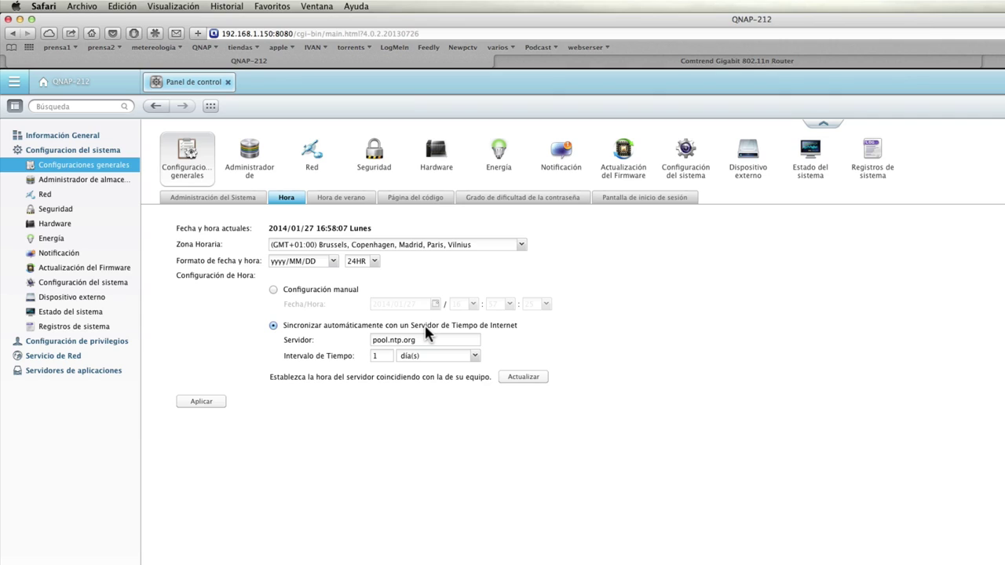
pyautogui.click(343, 198)
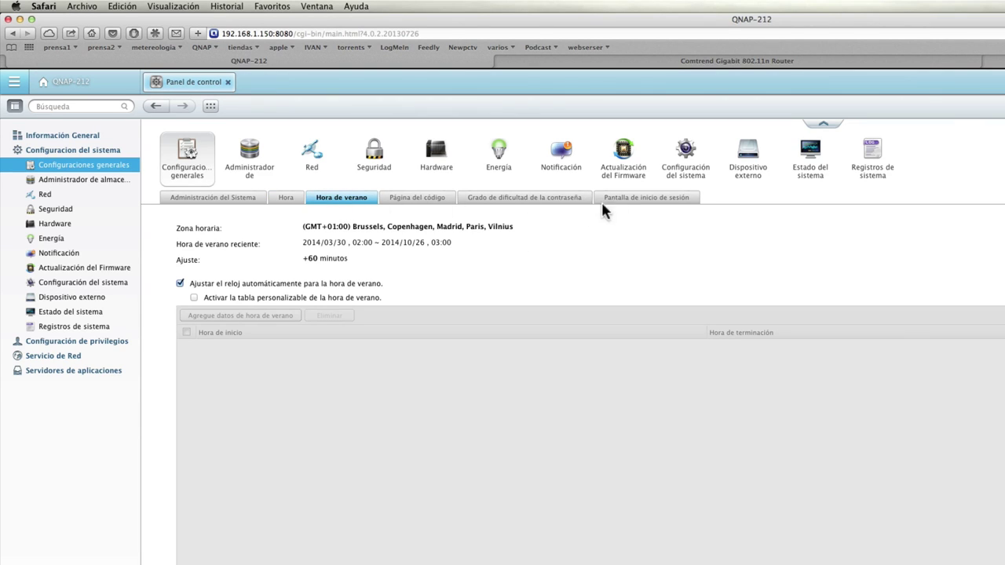
pyautogui.click(559, 203)
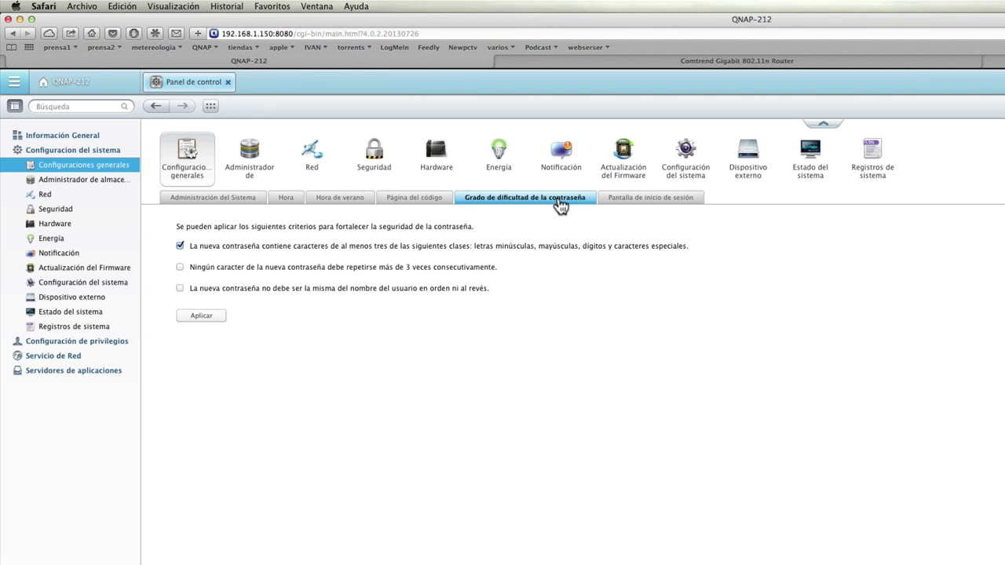
pyautogui.click(648, 203)
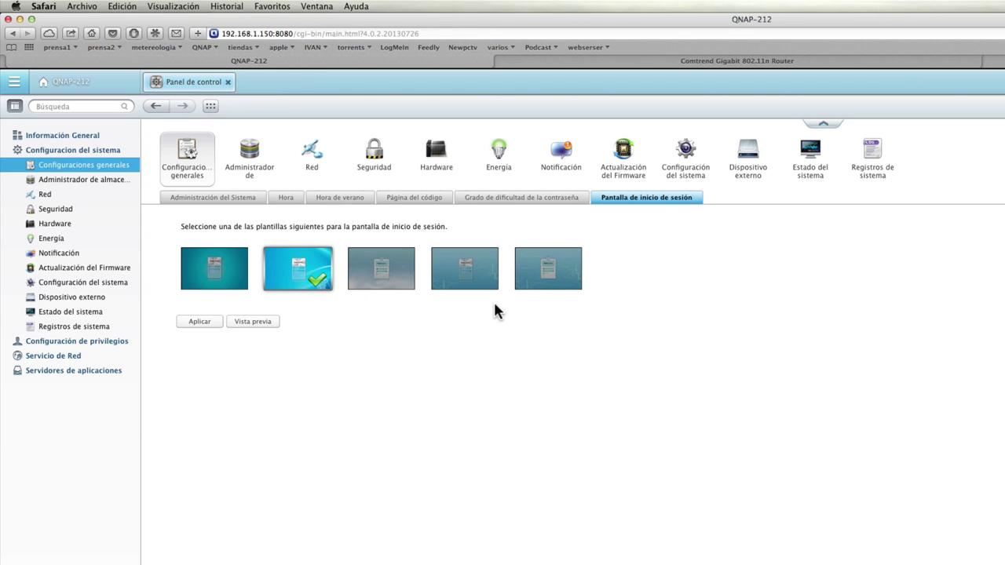
pyautogui.click(253, 158)
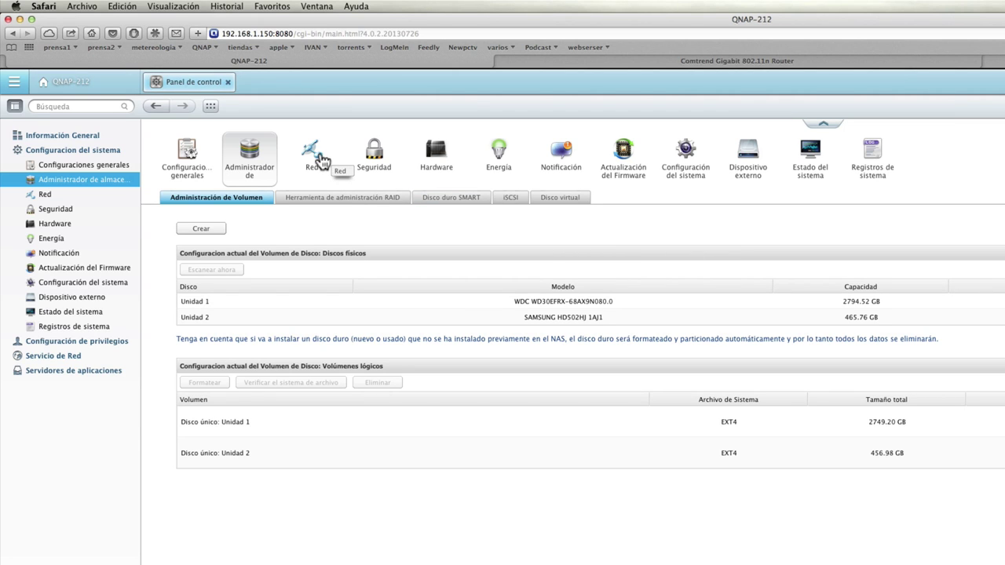
# Step: Inspect the Ethernet1 network parameters and DHCP server options, closing the TCP/IP properties without applying changes
pyautogui.click(321, 159)
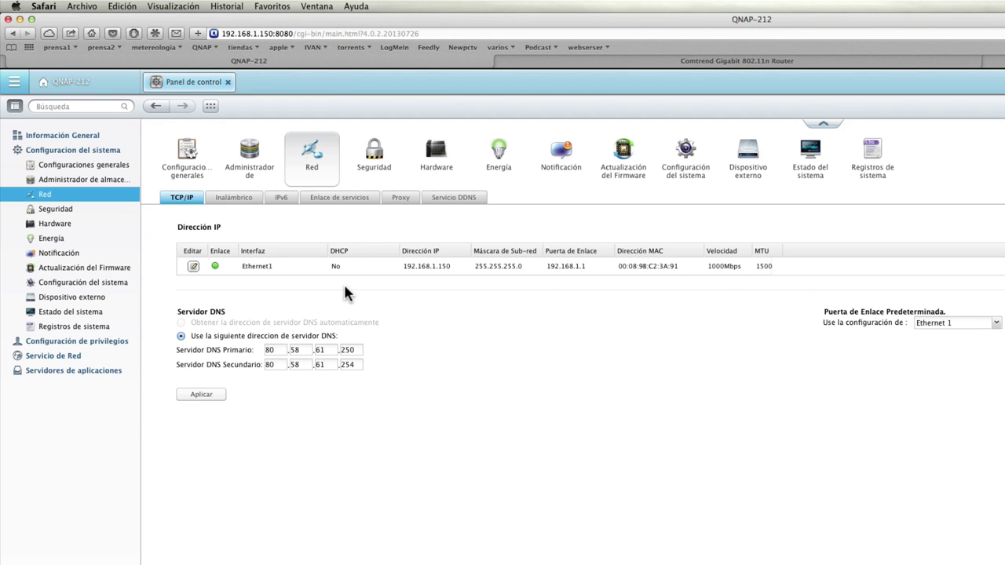
pyautogui.click(193, 268)
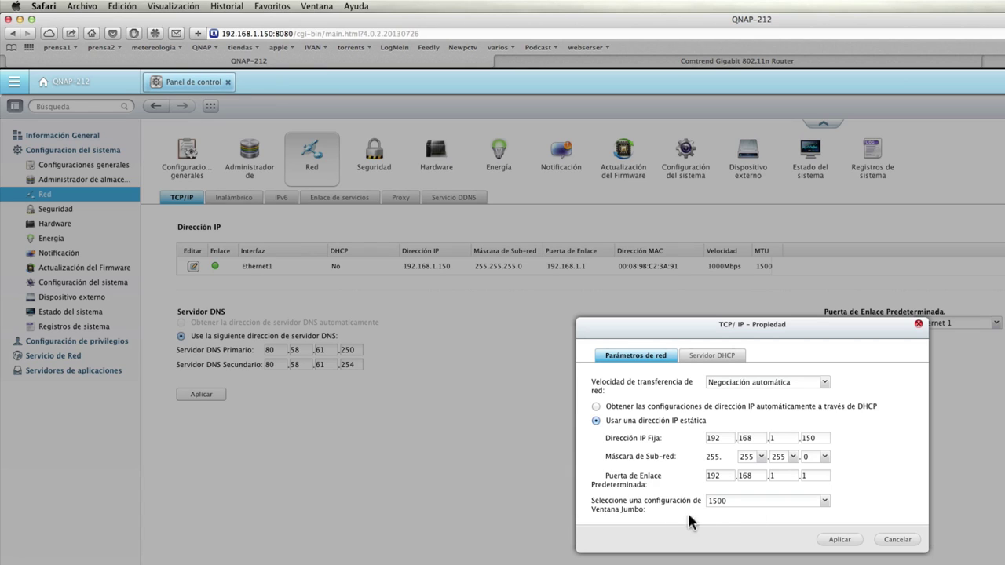
pyautogui.click(726, 359)
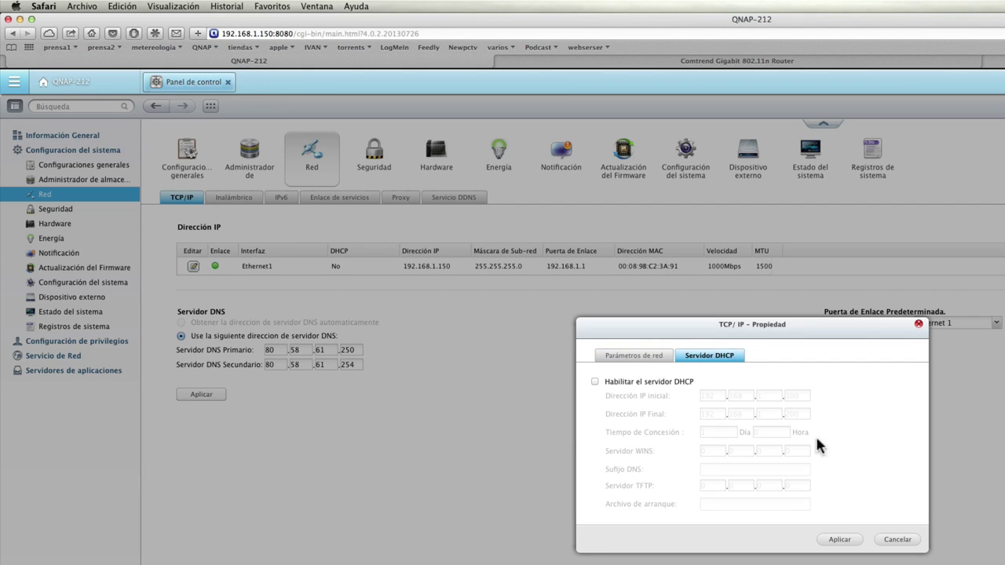
pyautogui.click(652, 355)
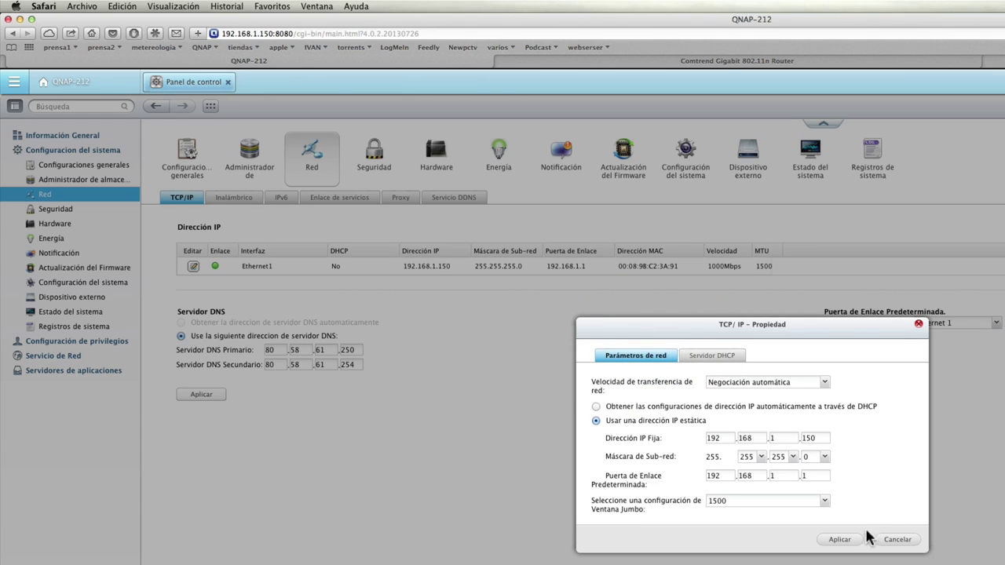
pyautogui.click(919, 325)
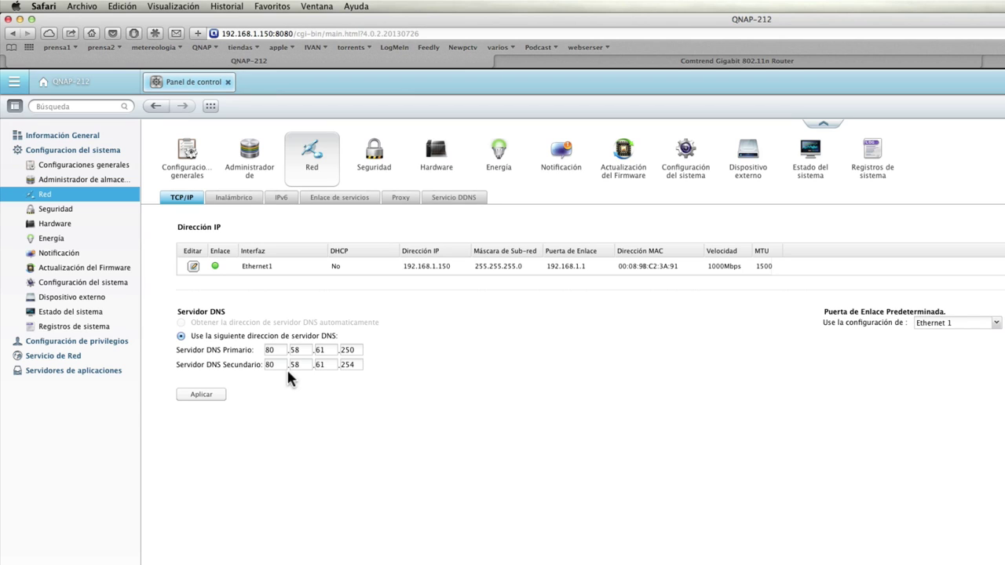
# Step: Check the DNS server addresses in the Comtrend router's device information and return to the NAS network settings
pyautogui.click(617, 63)
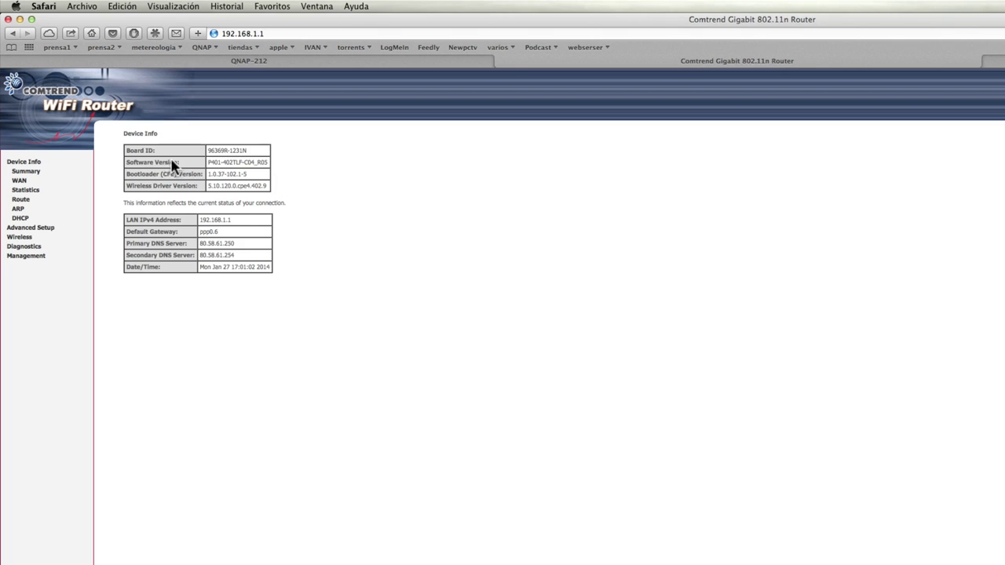
pyautogui.click(28, 163)
pyautogui.click(288, 63)
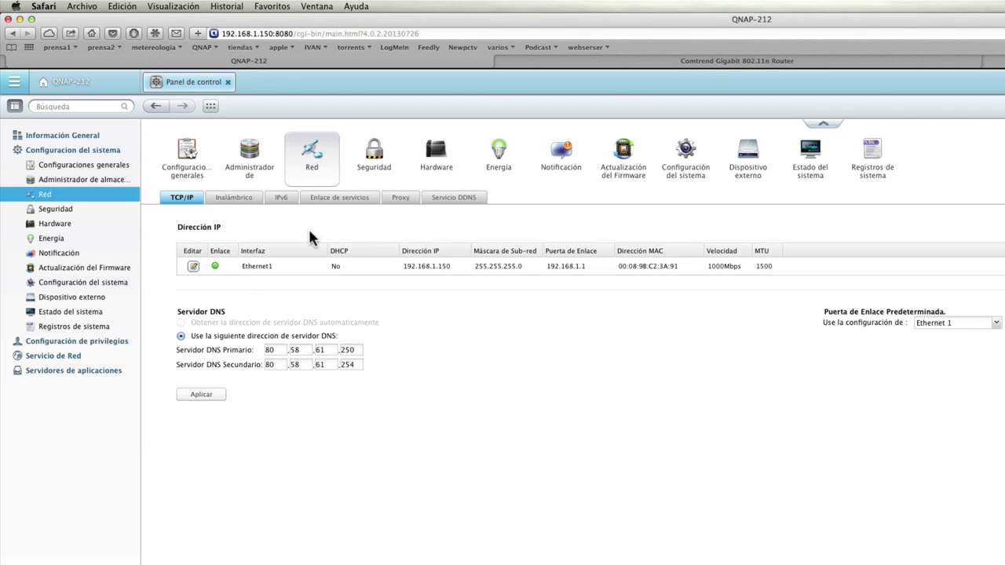
# Step: Review the NAS wireless connection and DDNS service settings, including the available DDNS providers
pyautogui.click(235, 198)
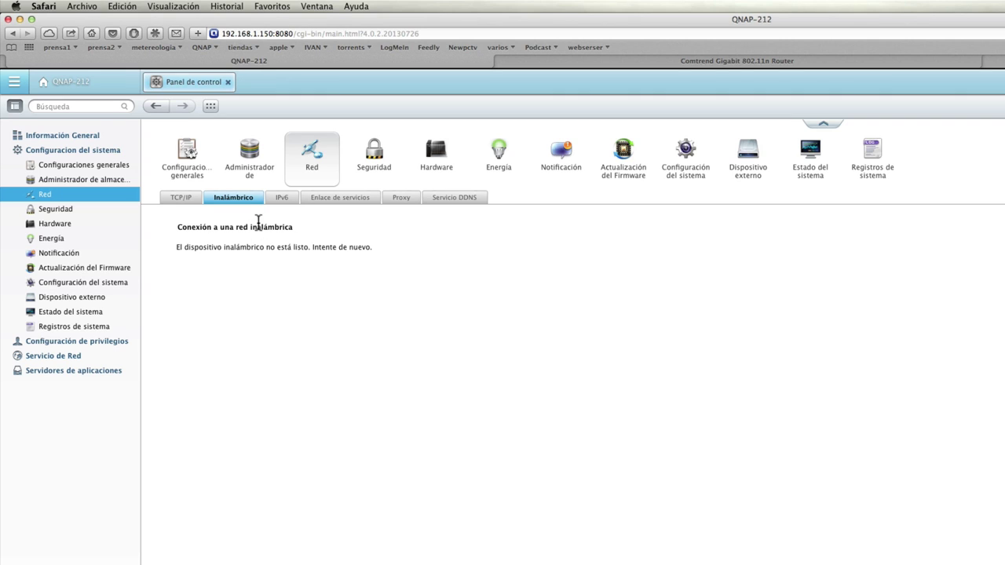
pyautogui.click(444, 203)
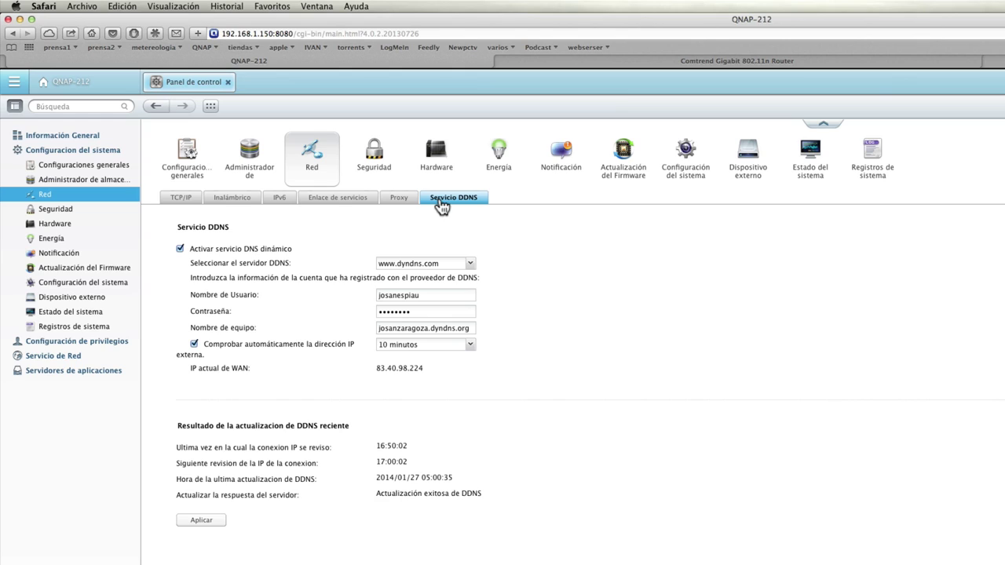
pyautogui.click(469, 264)
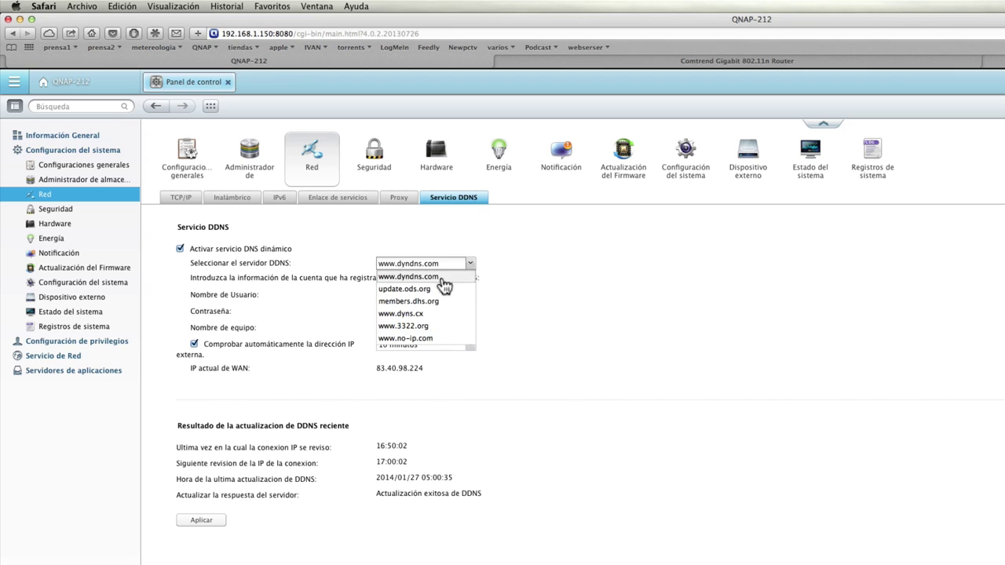
pyautogui.click(492, 270)
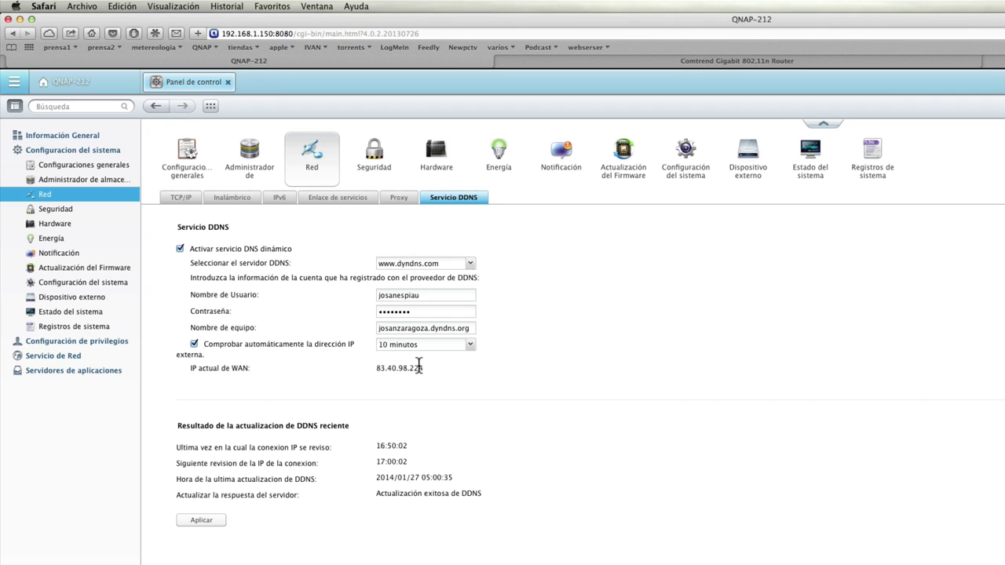
# Step: Review the NAS security level and network access protection settings
pyautogui.click(376, 163)
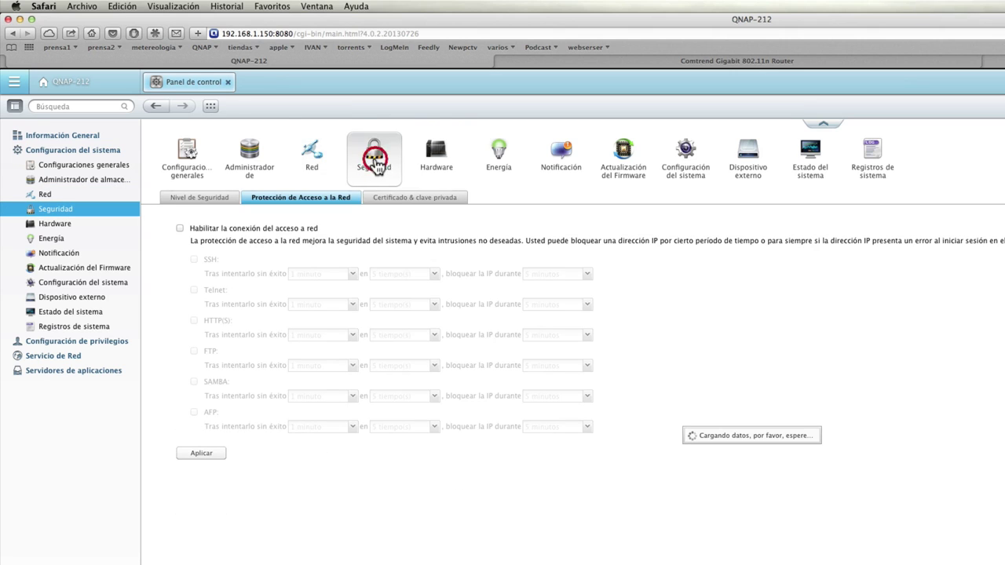
pyautogui.click(225, 198)
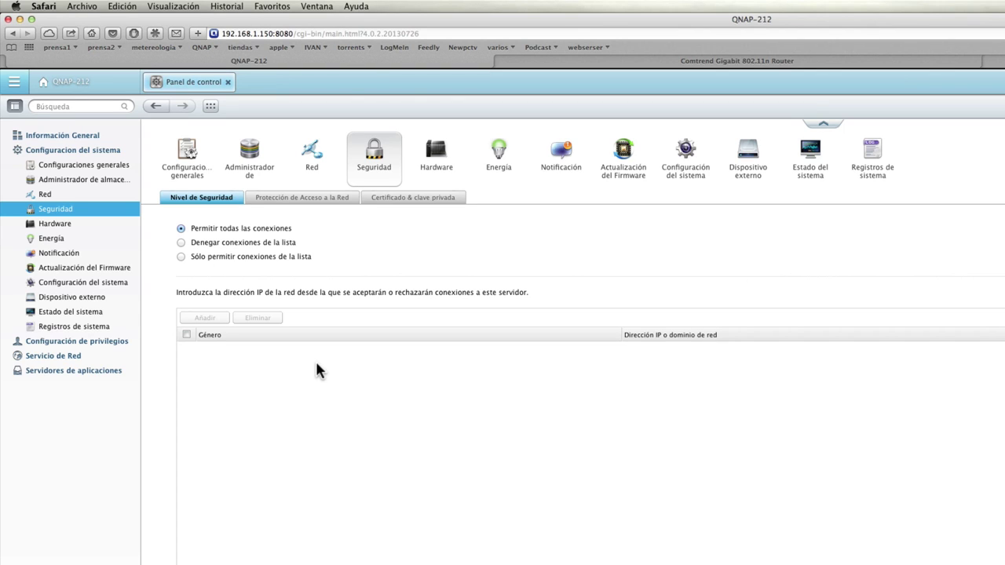
pyautogui.click(330, 210)
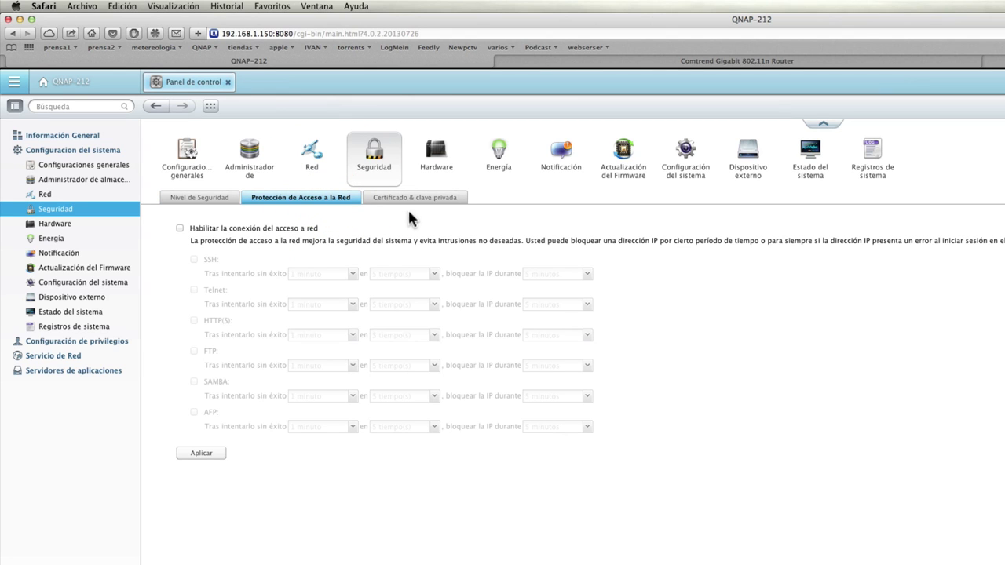
# Step: Review the hardware settings for disk standby time, alarm buzzer and smart fan
pyautogui.click(438, 165)
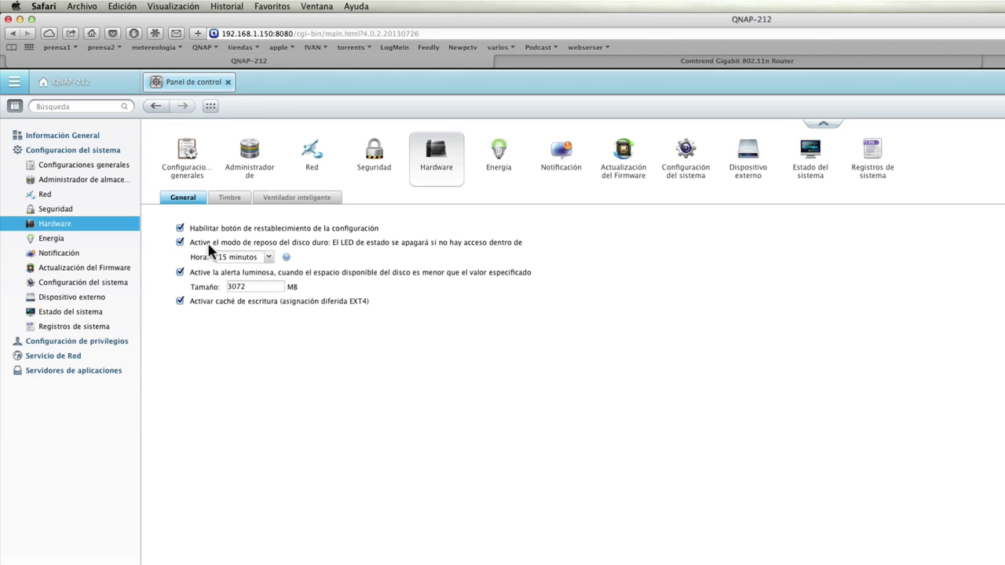
pyautogui.click(271, 259)
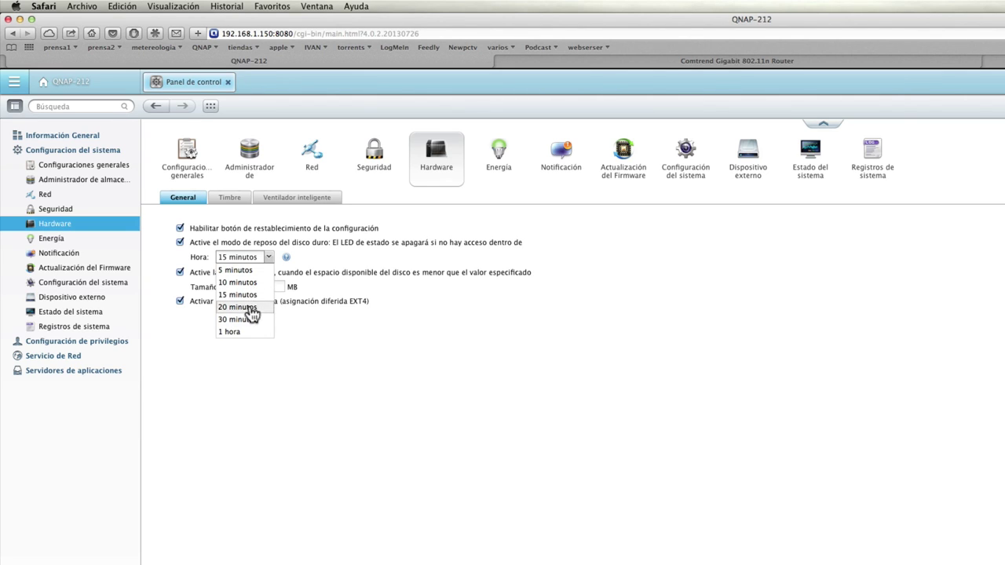
pyautogui.click(271, 260)
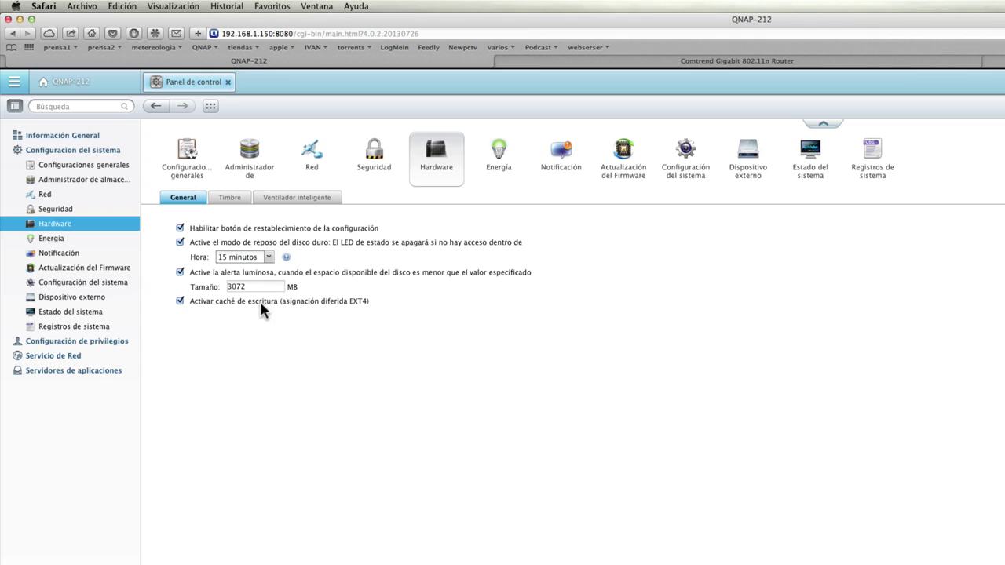
pyautogui.click(233, 201)
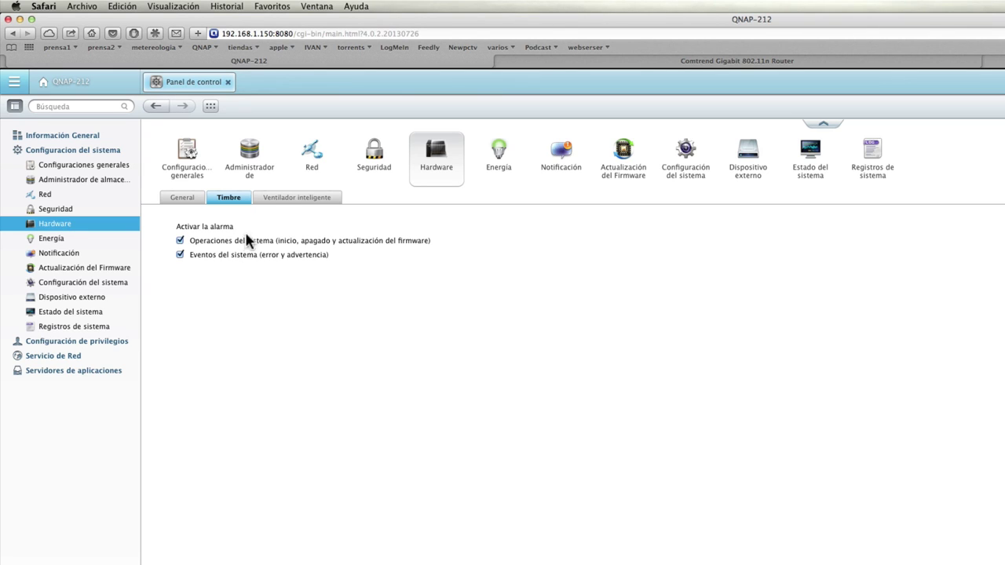
pyautogui.click(280, 206)
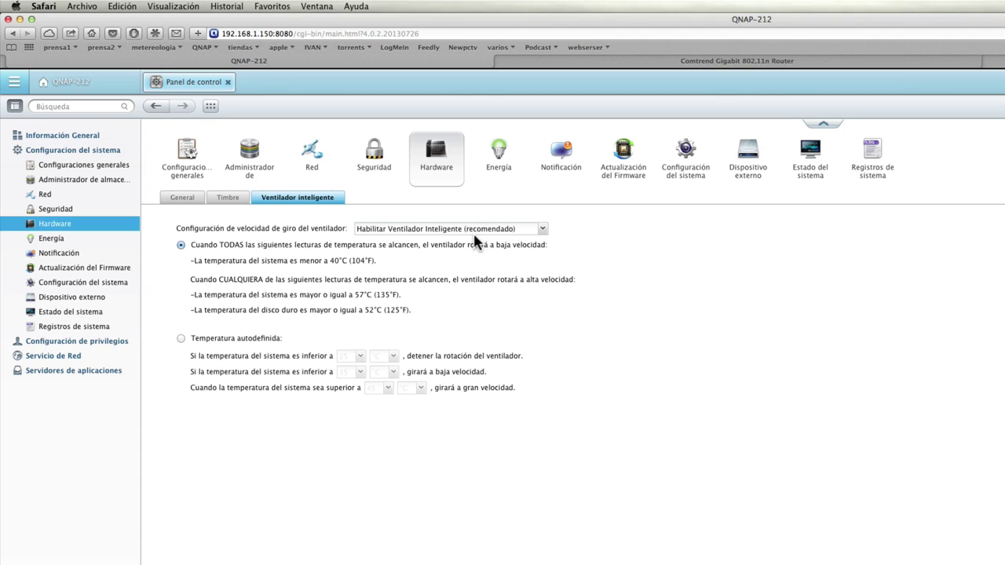
# Step: Review the power recovery options and enable the NAS power schedule
pyautogui.click(505, 169)
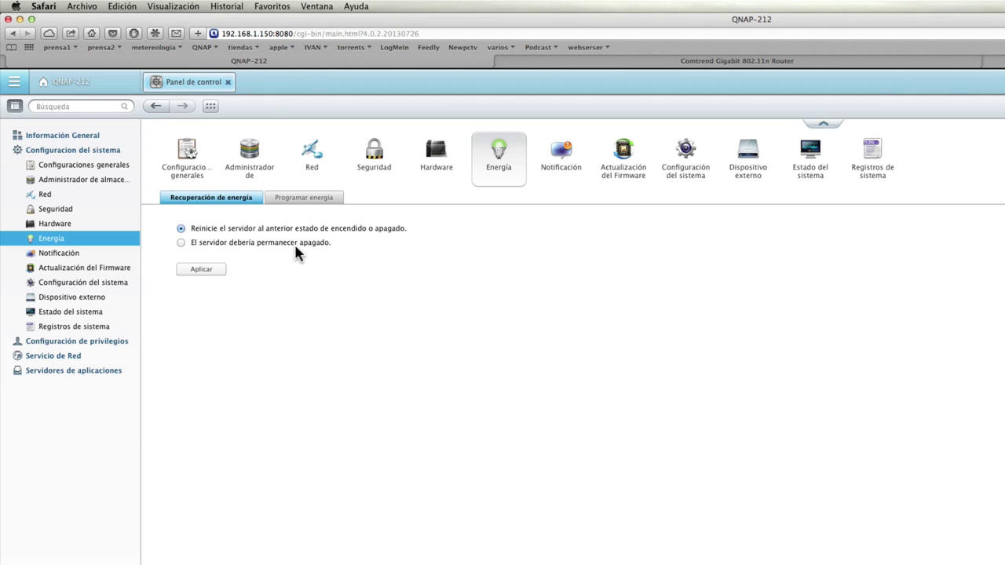
pyautogui.click(311, 206)
pyautogui.click(181, 228)
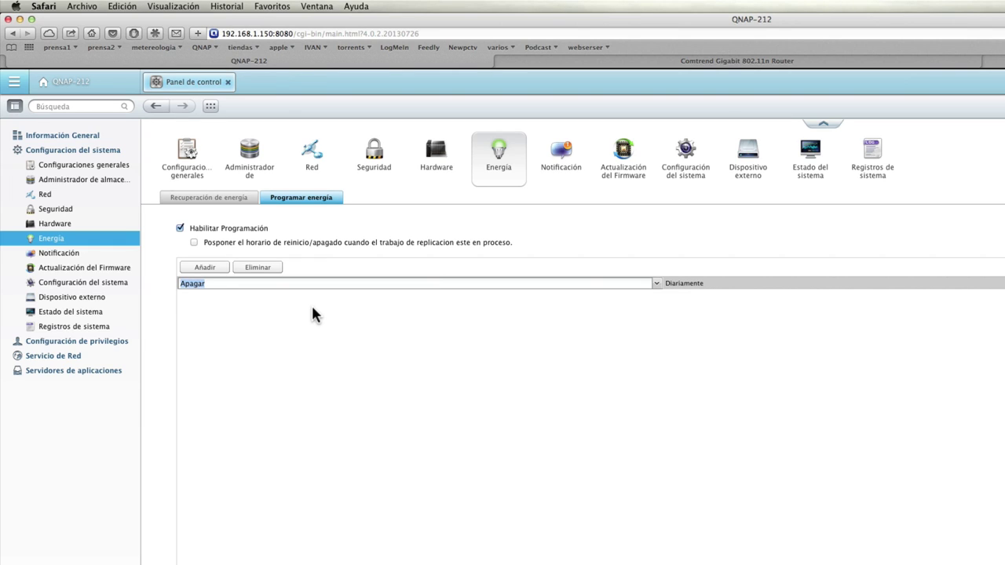
# Step: Disable the NAS power schedule
pyautogui.click(179, 228)
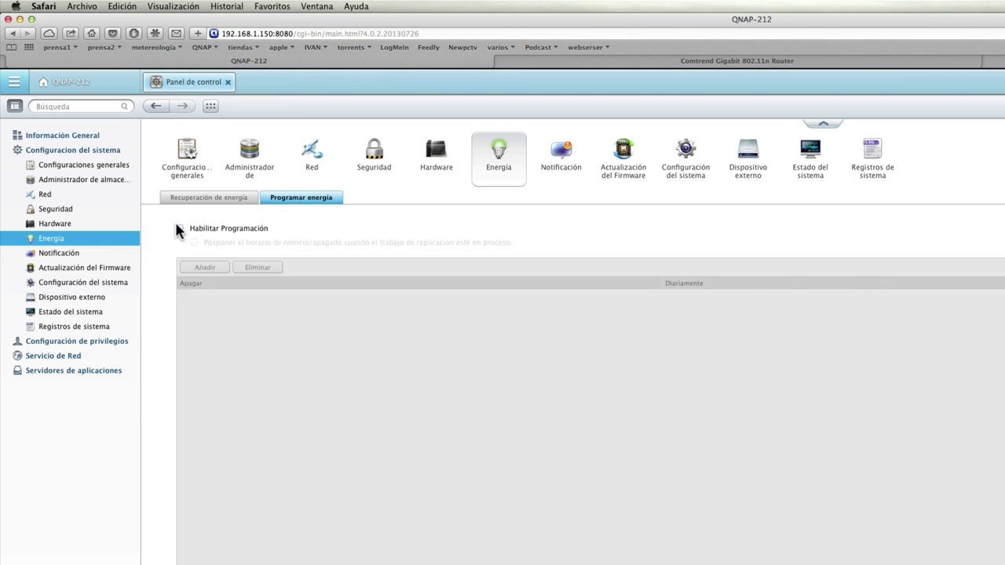
# Step: Review the NAS notification settings for the SMTP mail server and the e-mail and SMS alerts
pyautogui.click(567, 157)
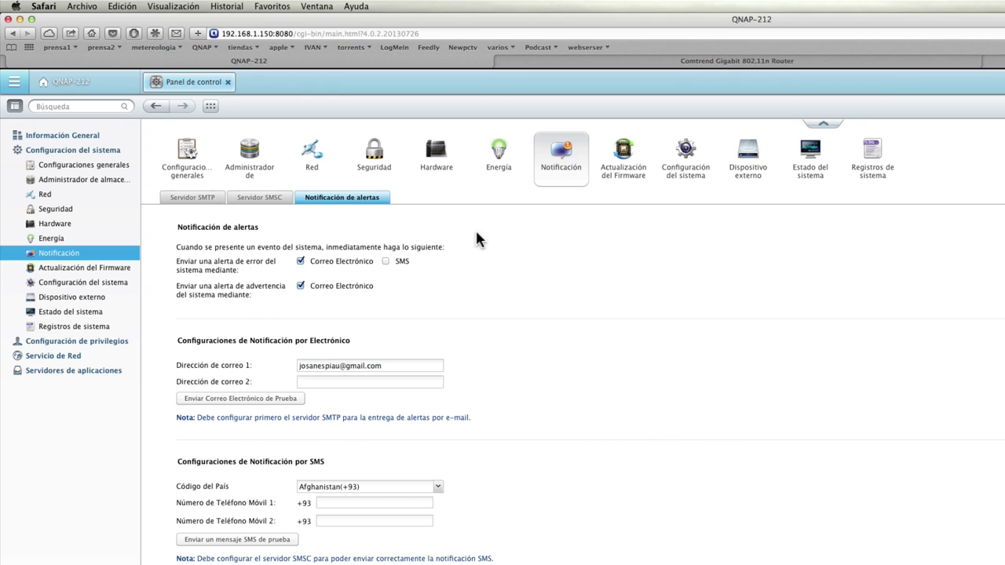
pyautogui.click(212, 201)
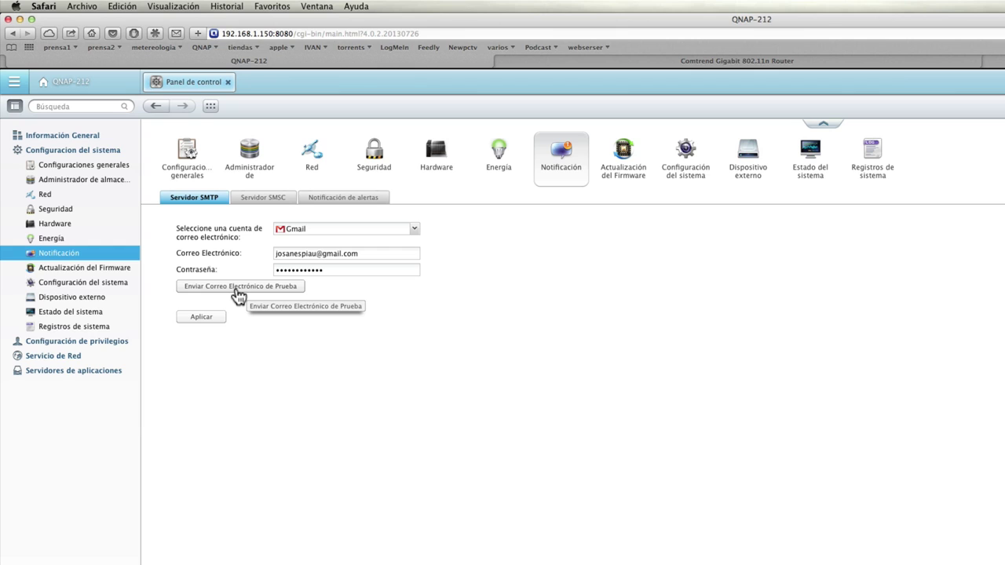
pyautogui.click(336, 201)
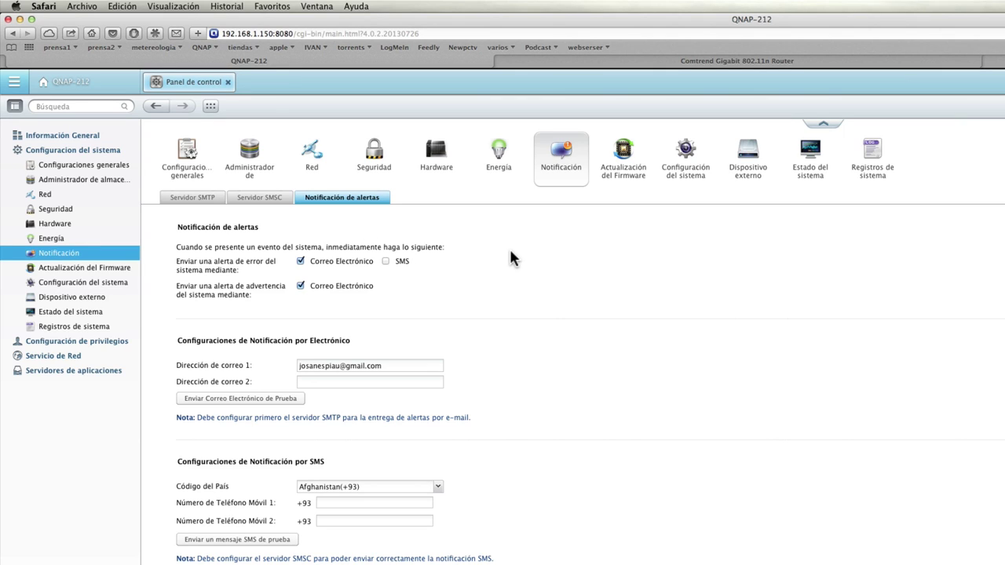
# Step: Review the live and manual firmware update options, including browsing for a firmware image without choosing one
pyautogui.click(624, 152)
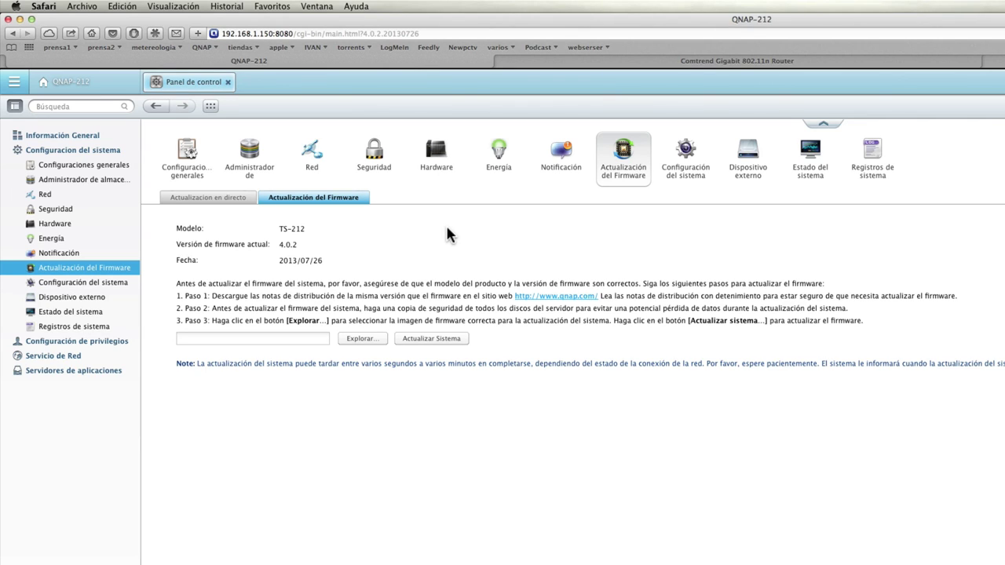
pyautogui.click(225, 198)
pyautogui.click(246, 286)
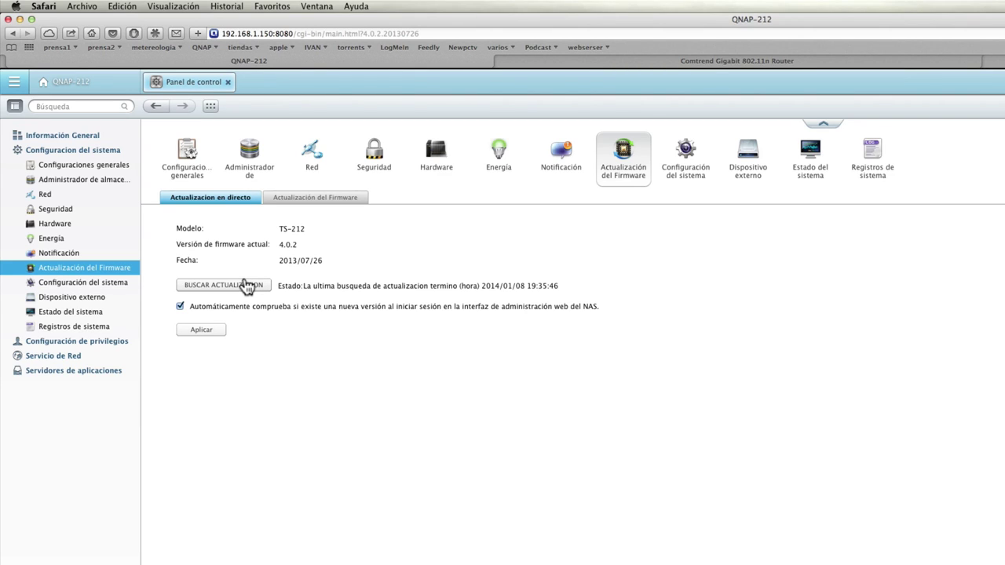
pyautogui.click(337, 205)
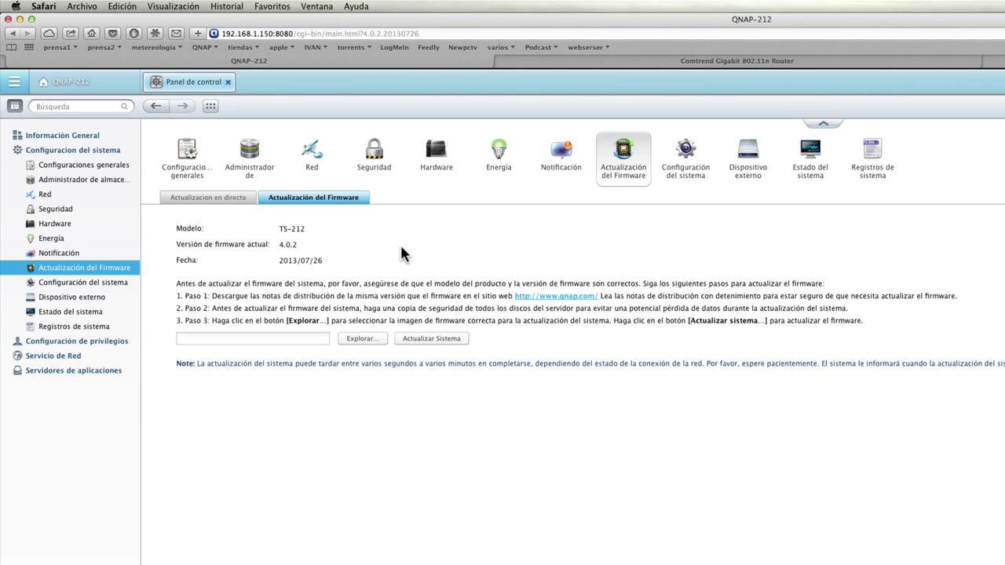
pyautogui.click(367, 339)
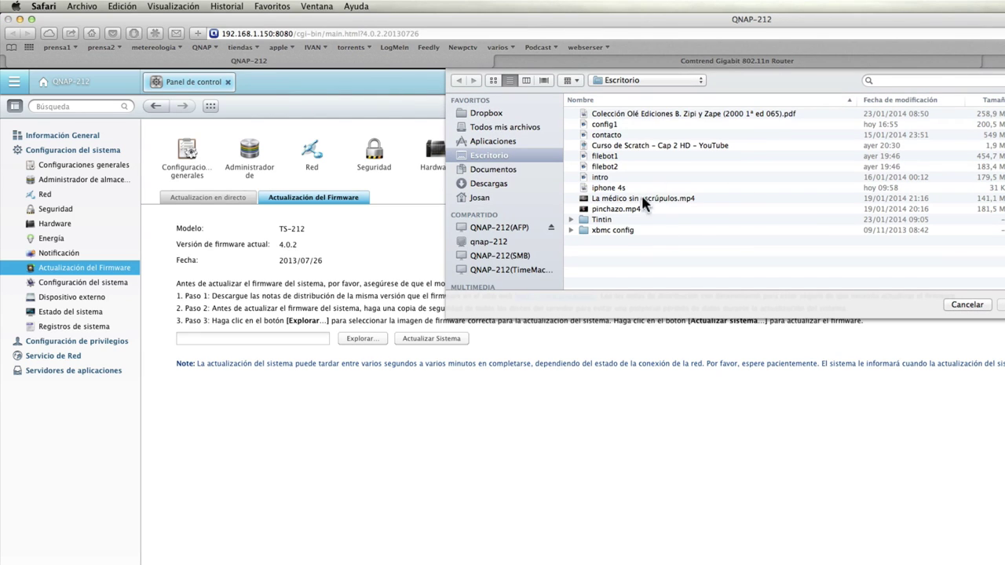
pyautogui.click(951, 308)
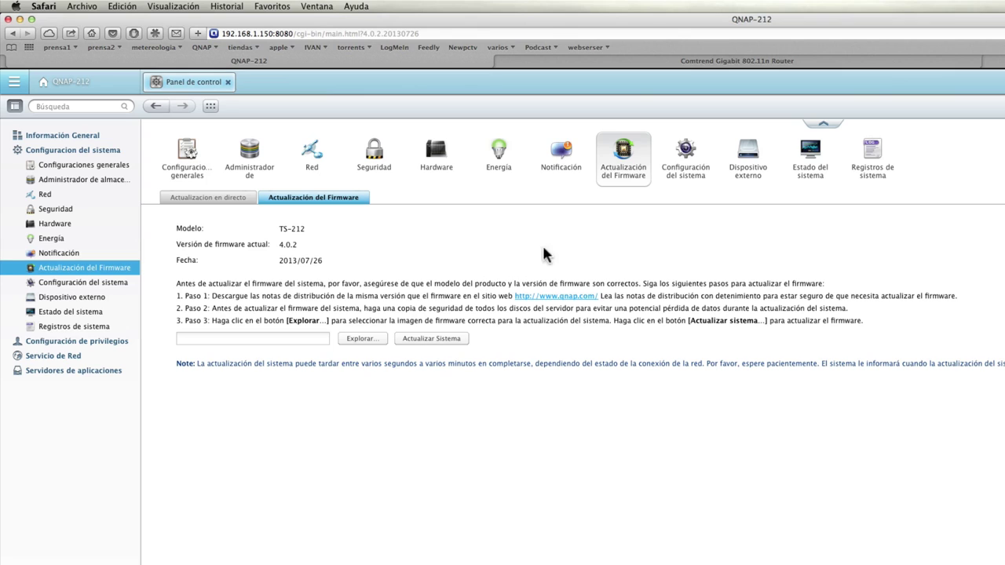
# Step: Review the system configuration options for backing up and restoring settings and for resetting to default values
pyautogui.click(688, 153)
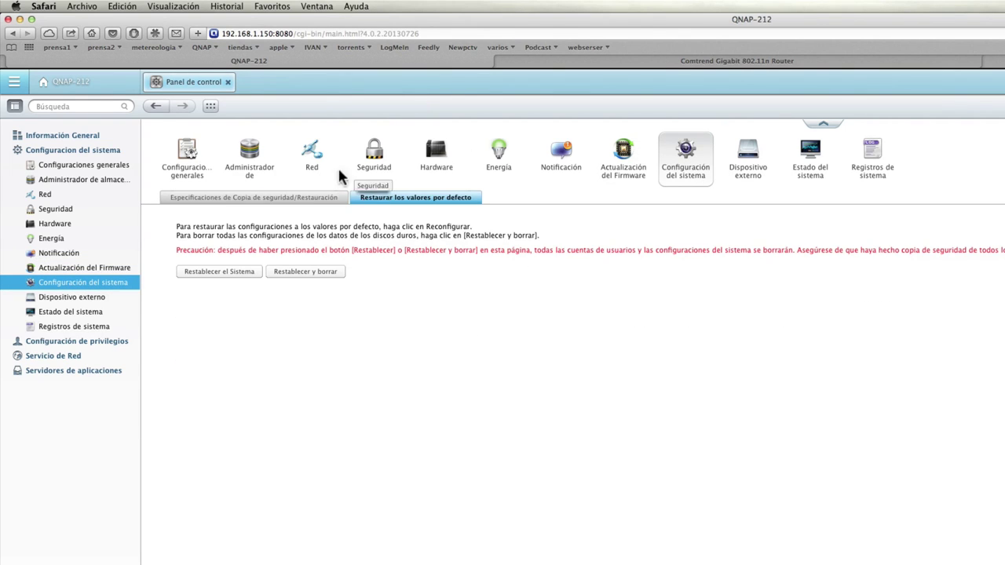
pyautogui.click(302, 199)
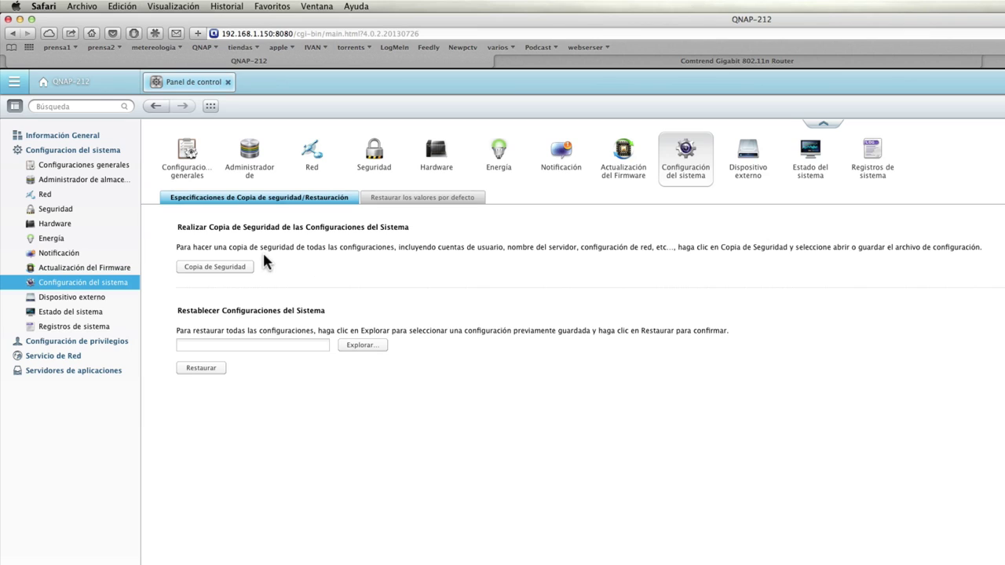
pyautogui.click(424, 203)
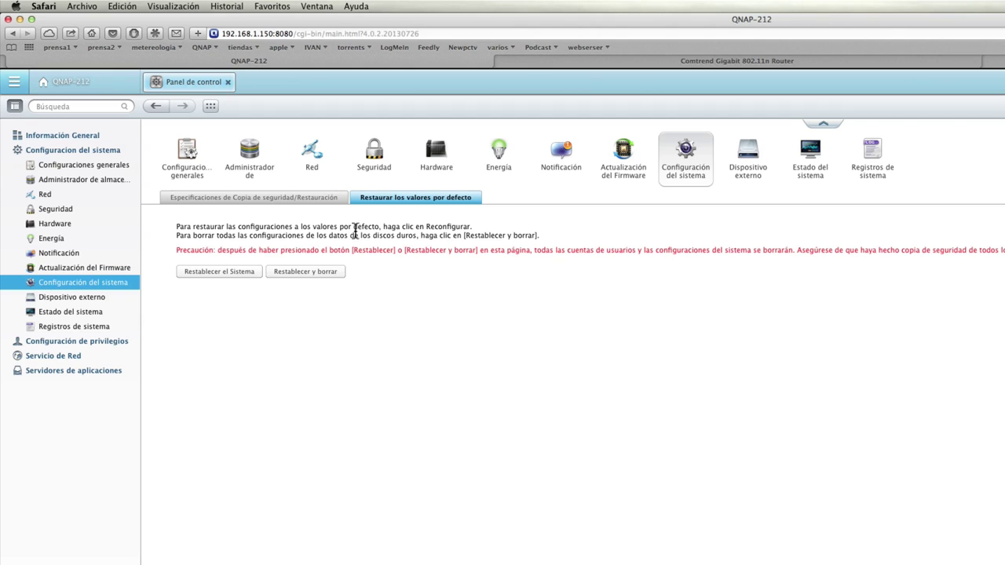
# Step: Review the external device settings for external storage, USB printer and UPS support
pyautogui.click(754, 166)
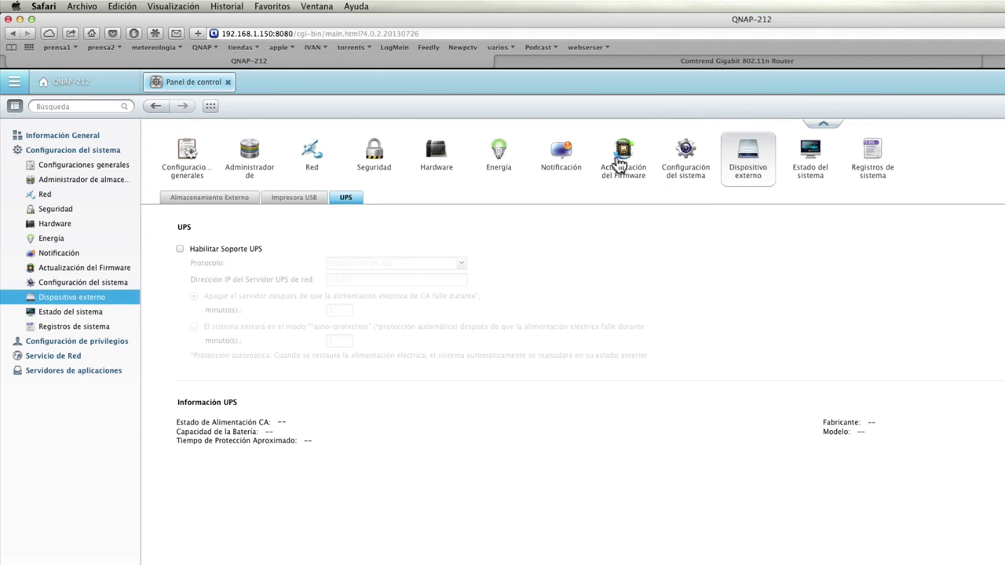
pyautogui.click(222, 198)
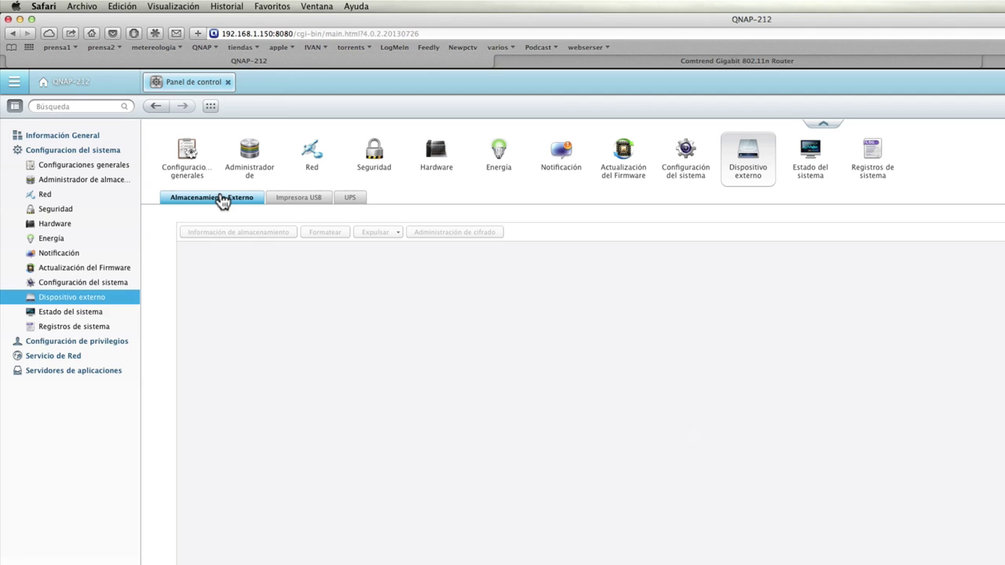
pyautogui.click(279, 202)
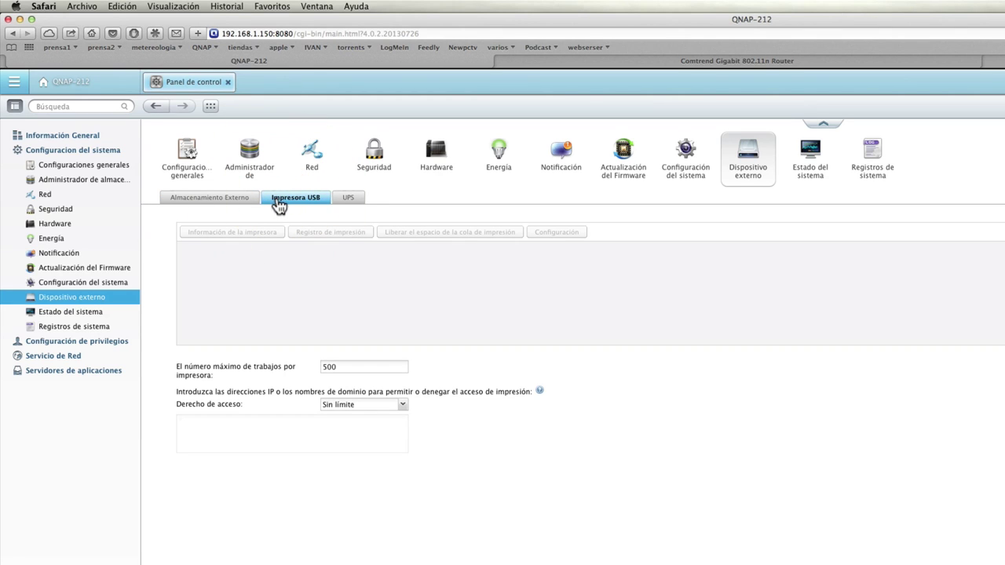
pyautogui.click(350, 202)
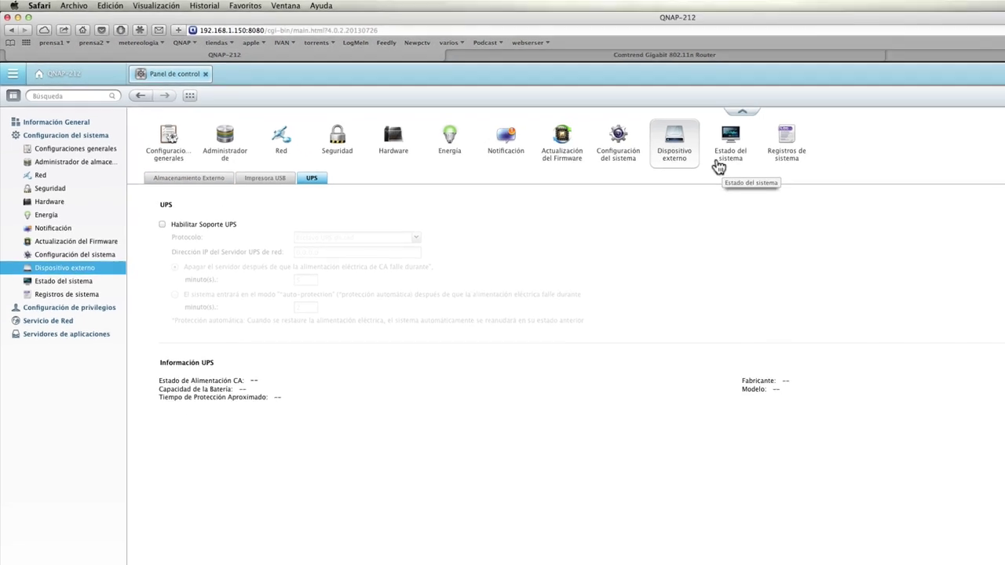
# Step: Check the system status, viewing the hardware information and the CPU and memory usage in the resource monitor
pyautogui.click(731, 146)
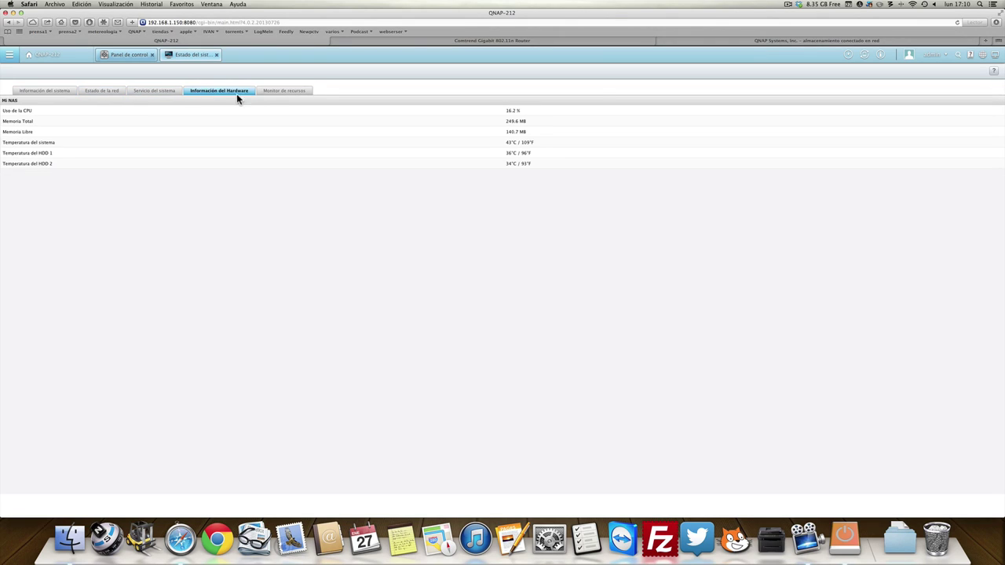
pyautogui.click(280, 95)
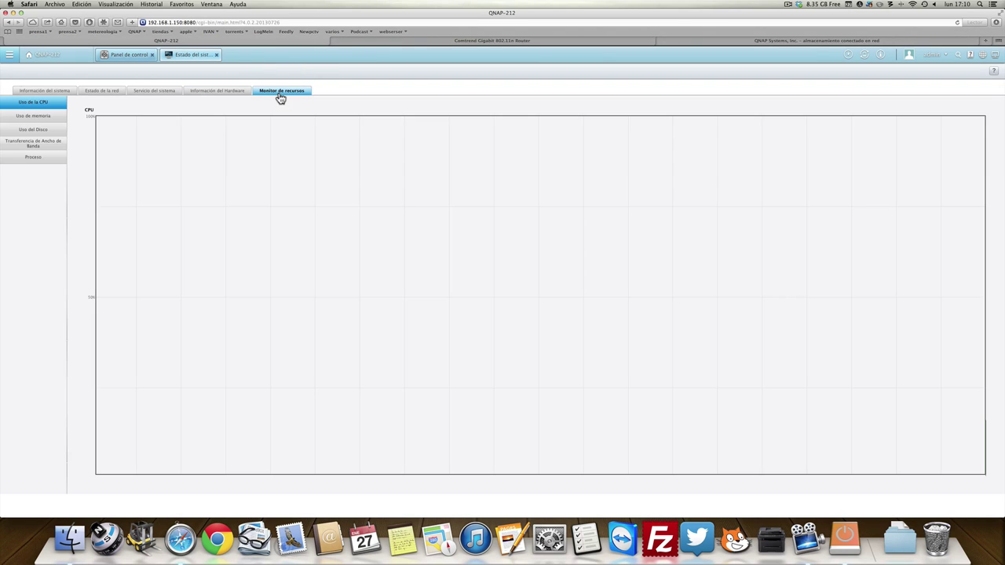
pyautogui.click(40, 122)
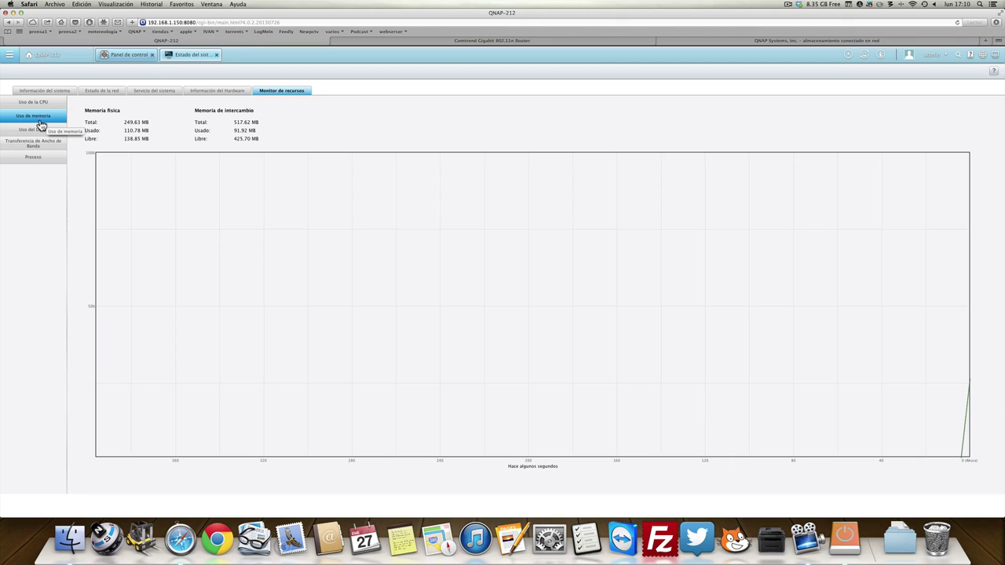
# Step: Look through the system event logs from the Control Panel and return to the Control Panel
pyautogui.click(122, 60)
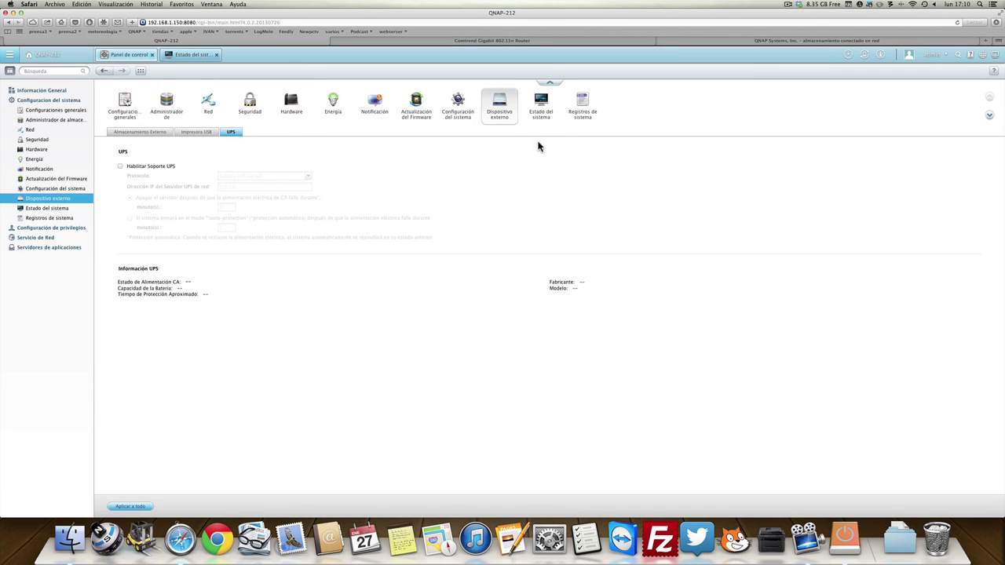
pyautogui.click(582, 111)
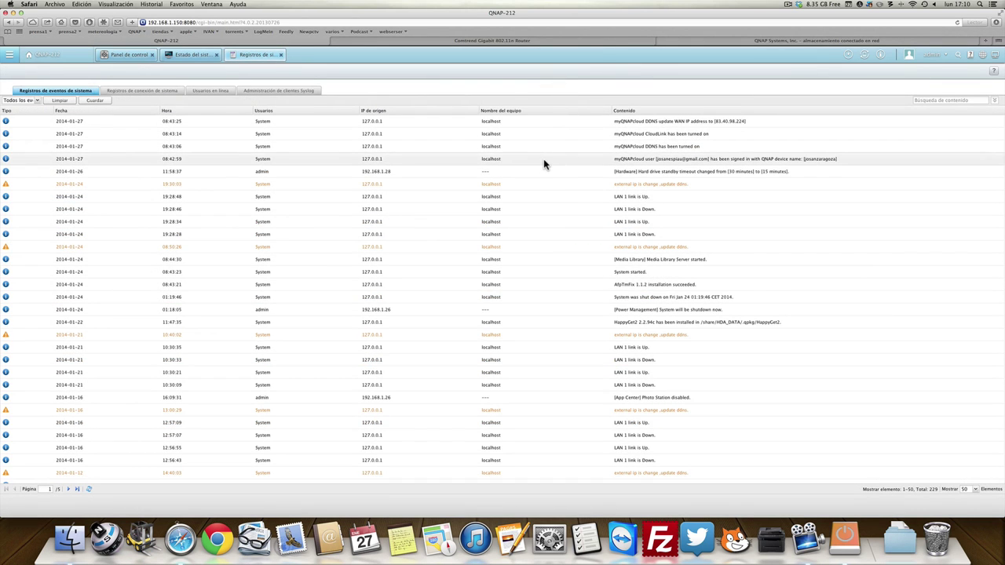
pyautogui.scroll(-5, 544, 159)
pyautogui.scroll(-2, 543, 158)
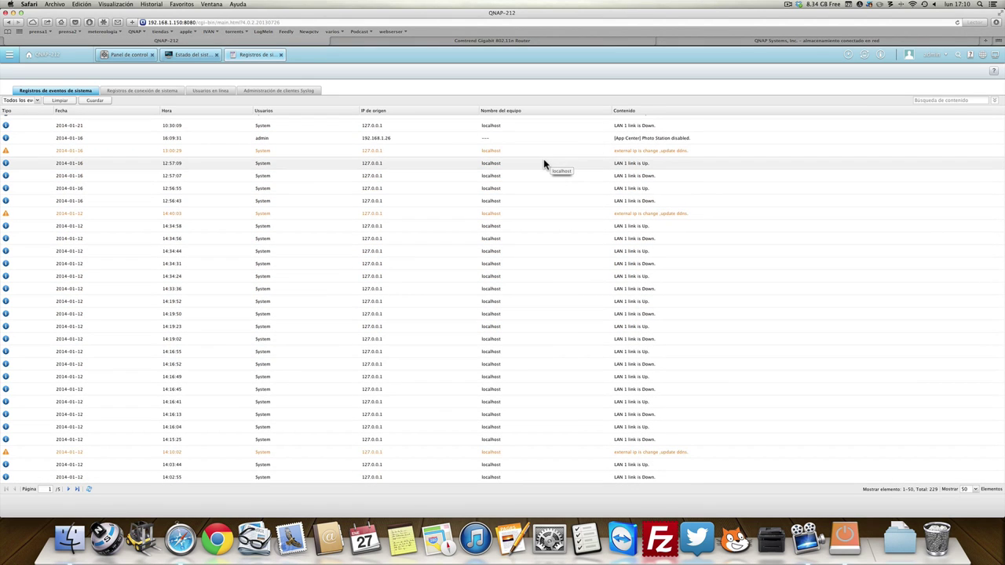
pyautogui.scroll(7, 543, 161)
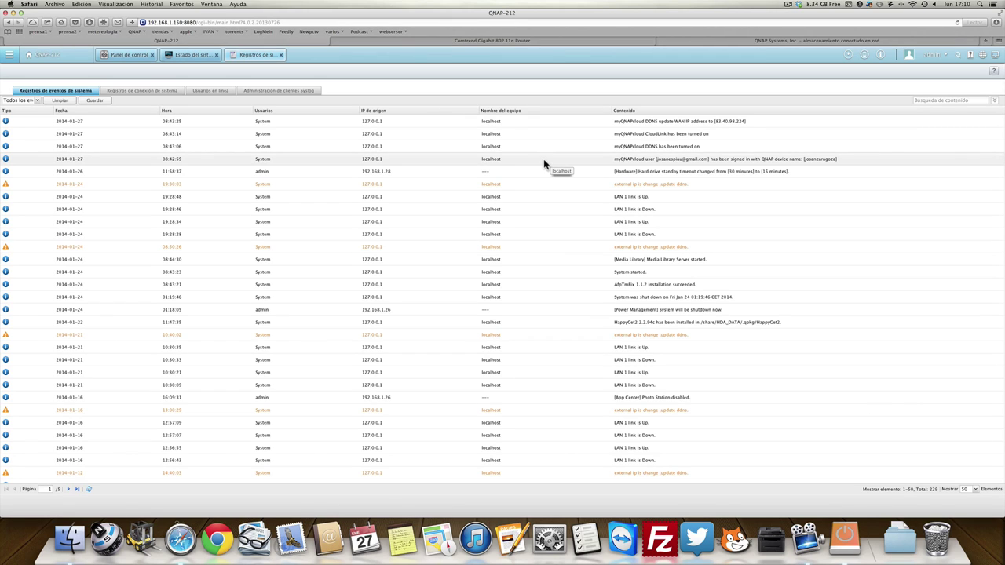
pyautogui.click(125, 57)
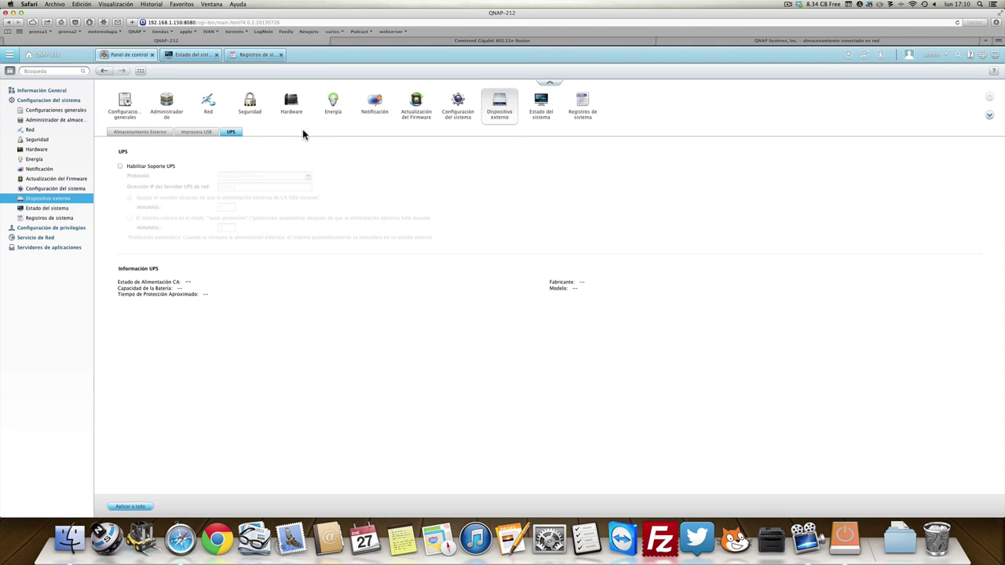